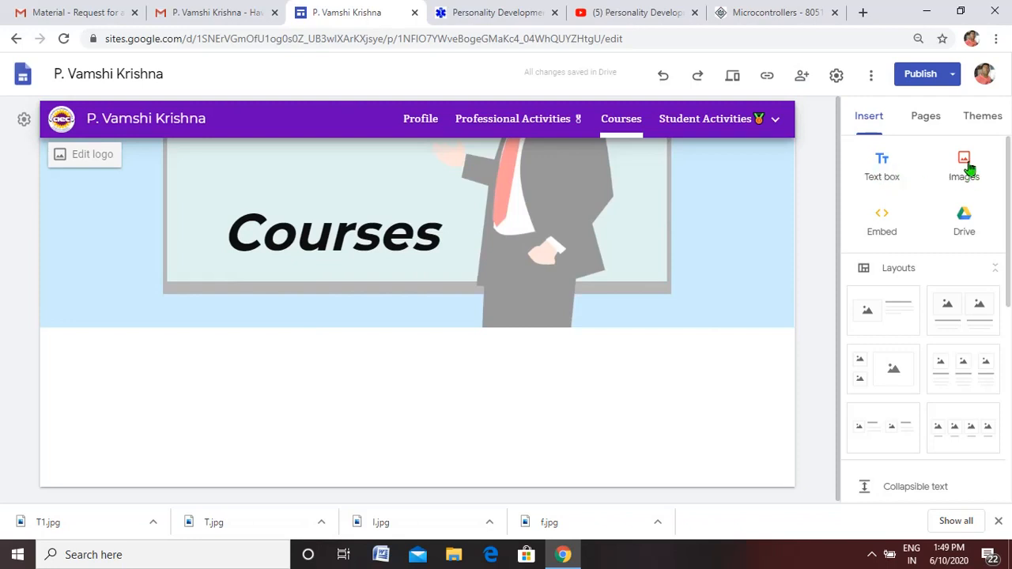
- Embed vedantu.com by URL on the Courses page, using the Whole page option
left_click(880, 227)
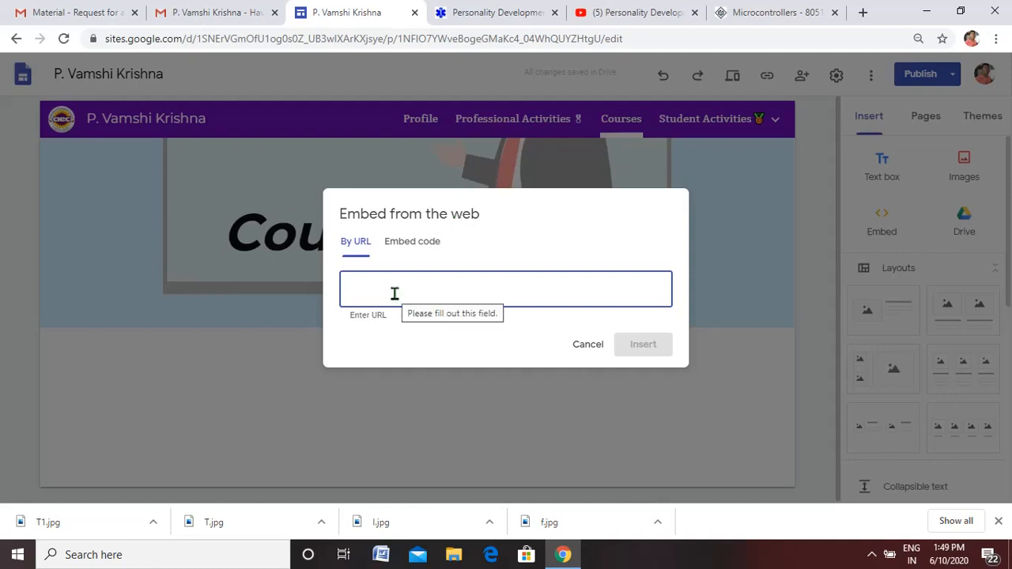
type("vedantu.com")
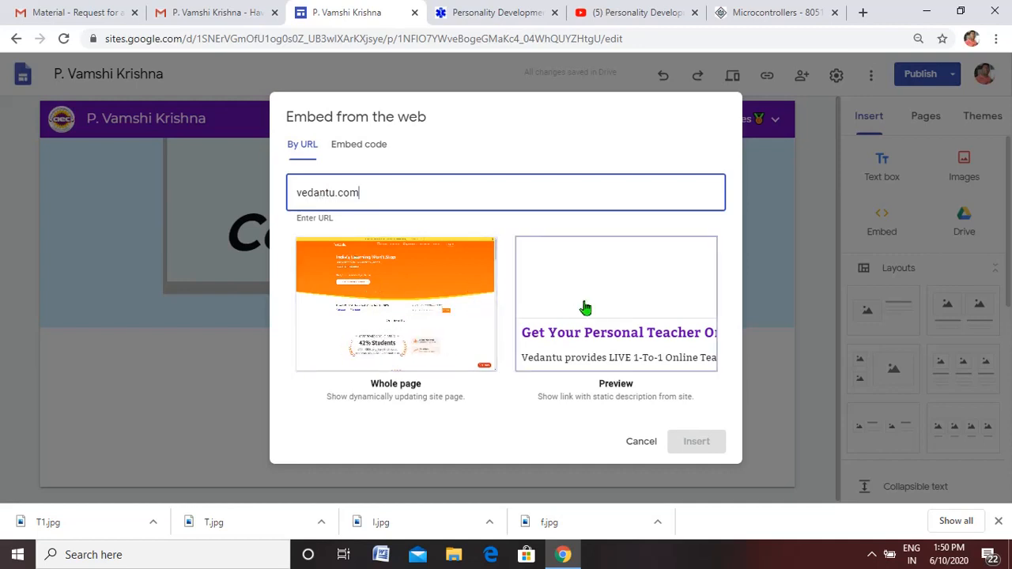
left_click(416, 310)
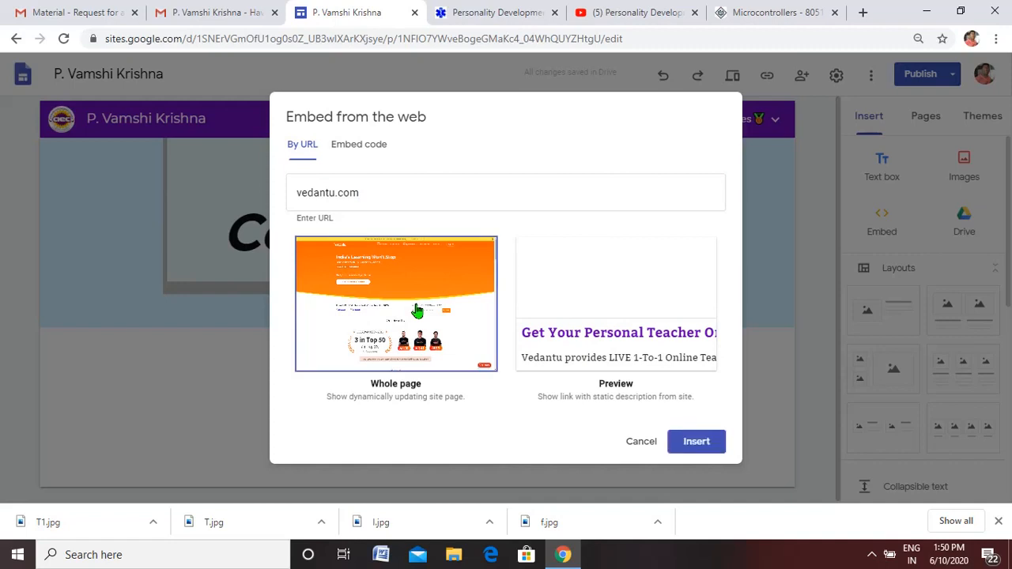
left_click(601, 304)
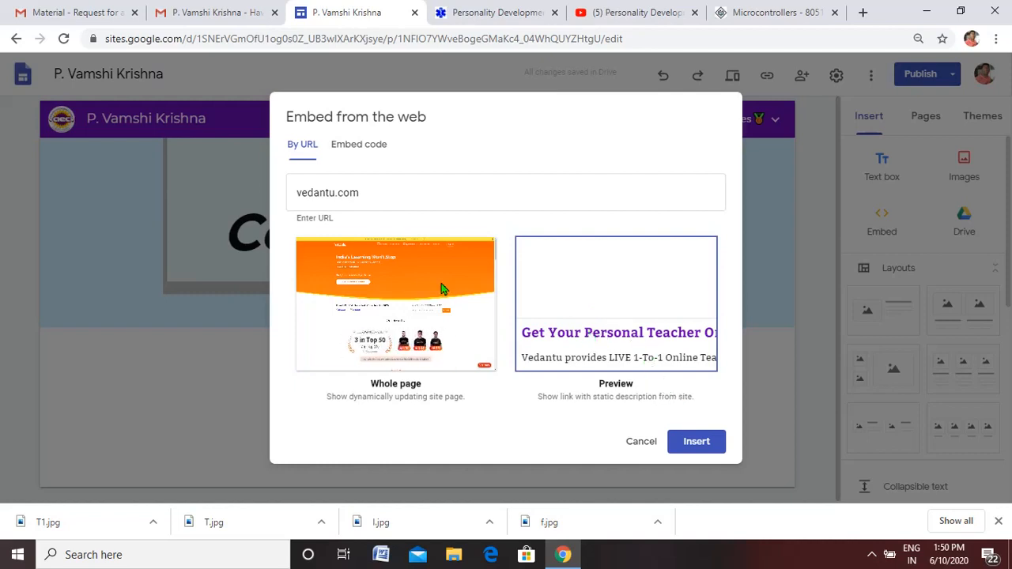
left_click(404, 282)
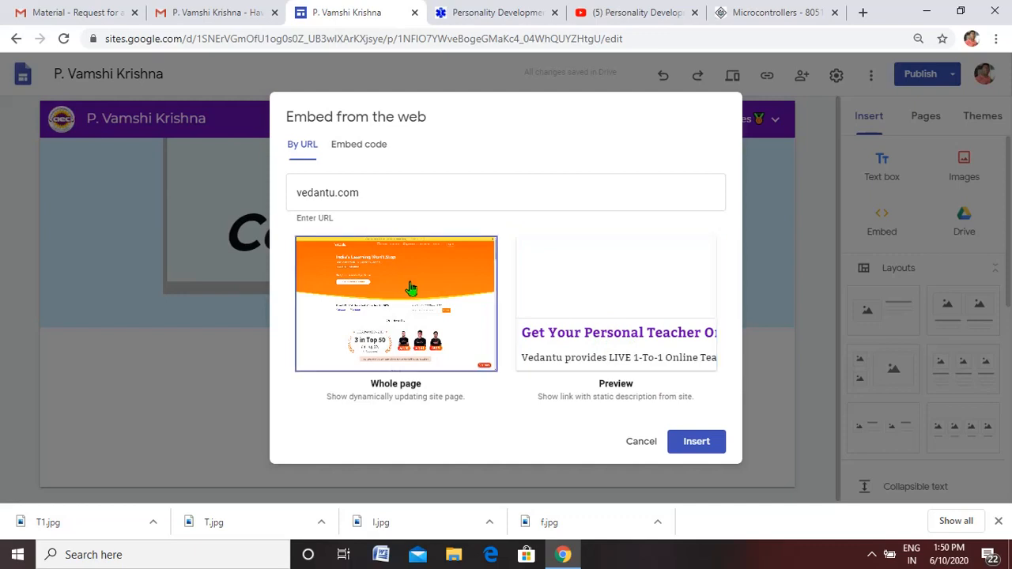
left_click(697, 442)
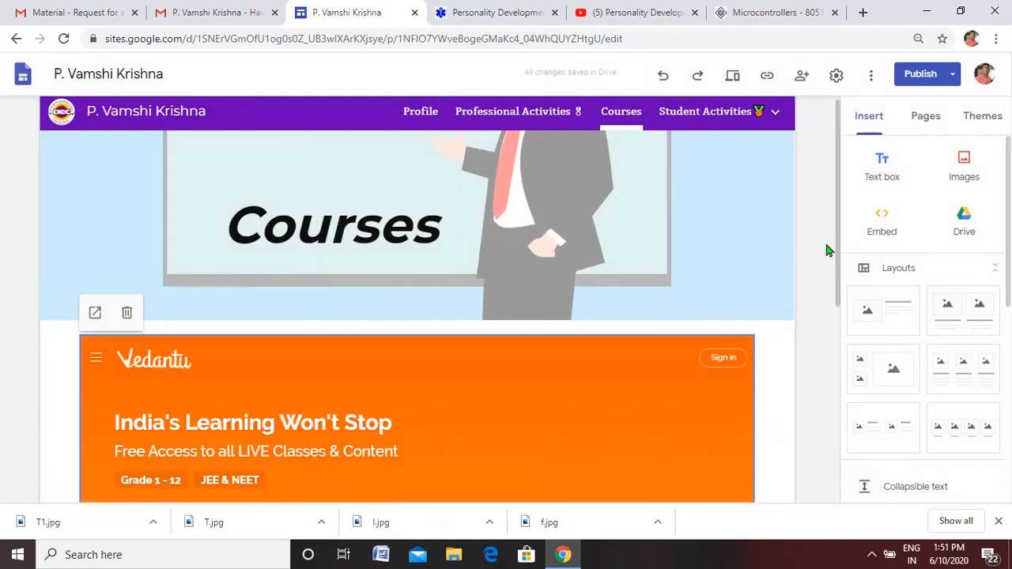
- Embed vedantu.com by URL a second time on the Courses page, using the Preview option
left_click_drag(840, 231, 834, 294)
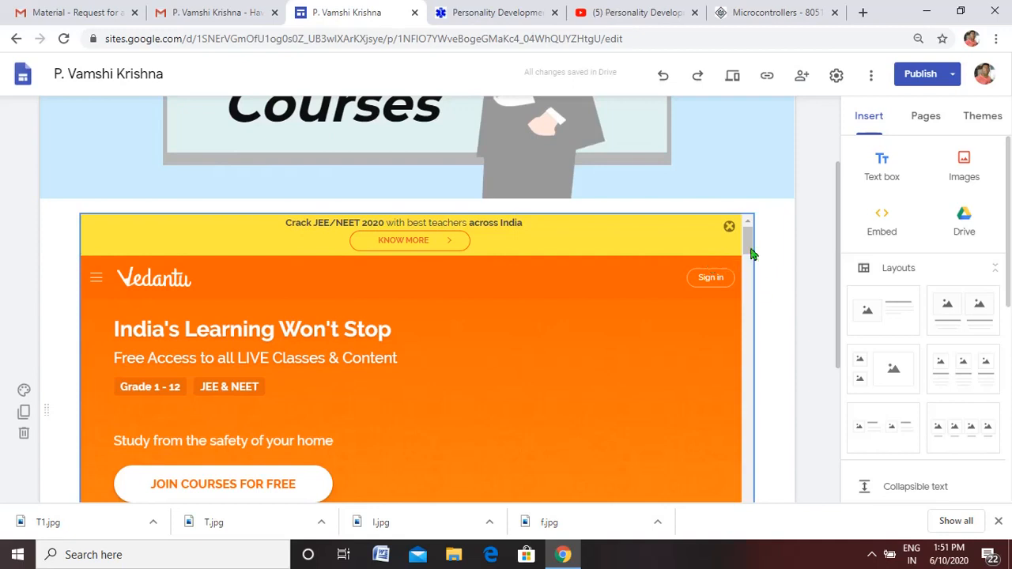
left_click_drag(840, 236, 838, 275)
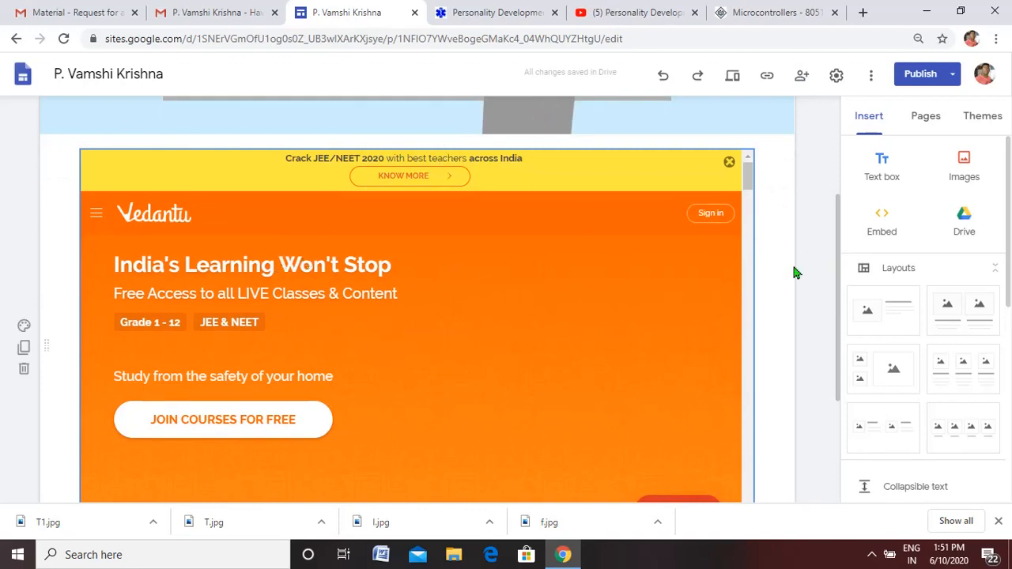
left_click_drag(838, 264, 838, 353)
scroll(838, 354, "up", 5)
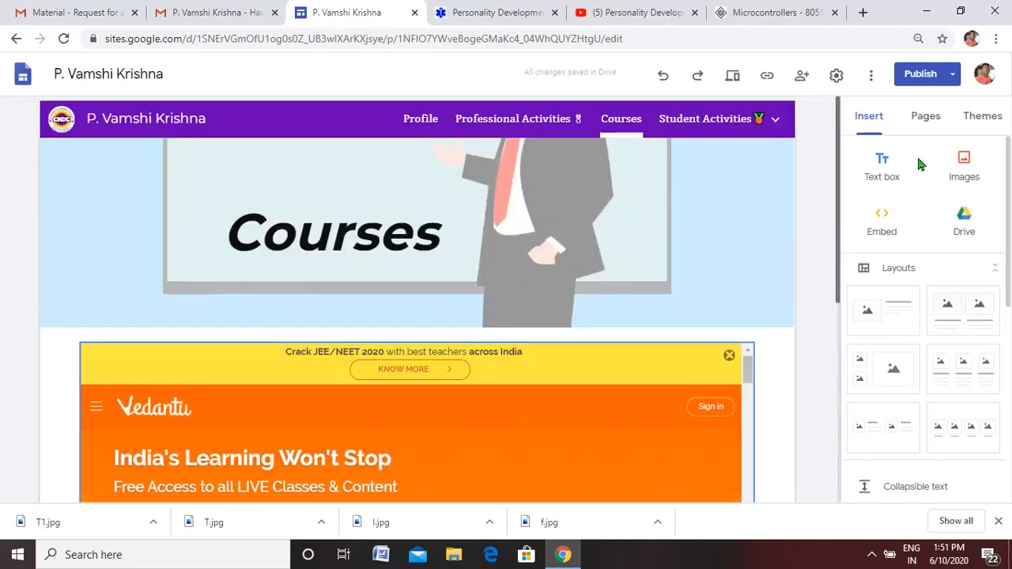
left_click(880, 224)
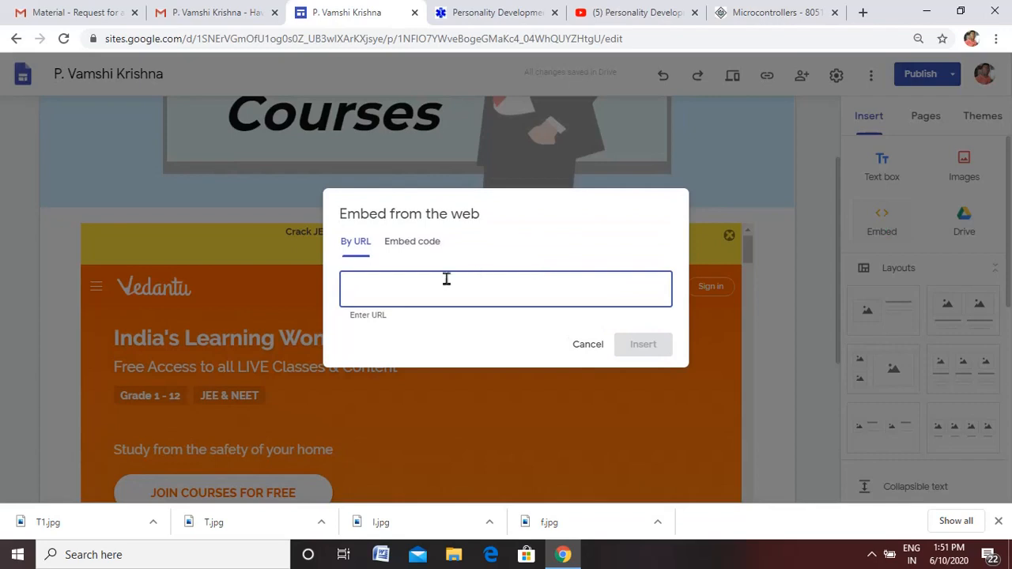
type("vedantu.com")
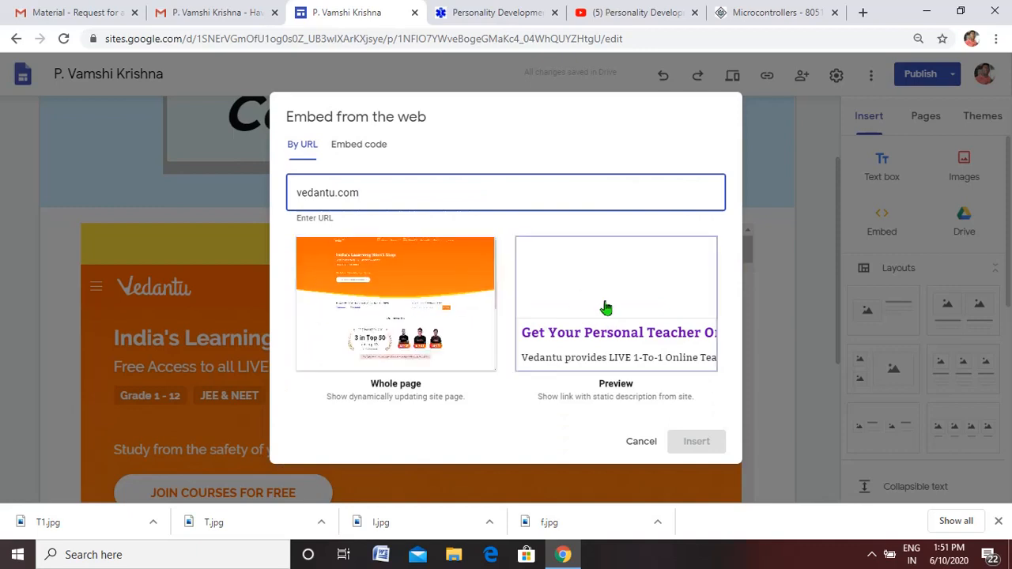
left_click(605, 308)
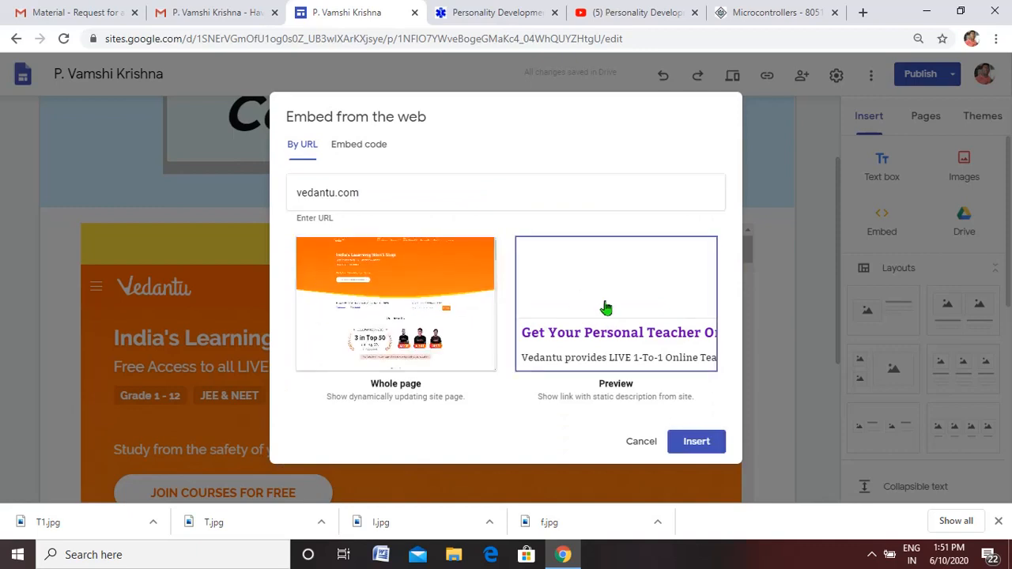
left_click(696, 441)
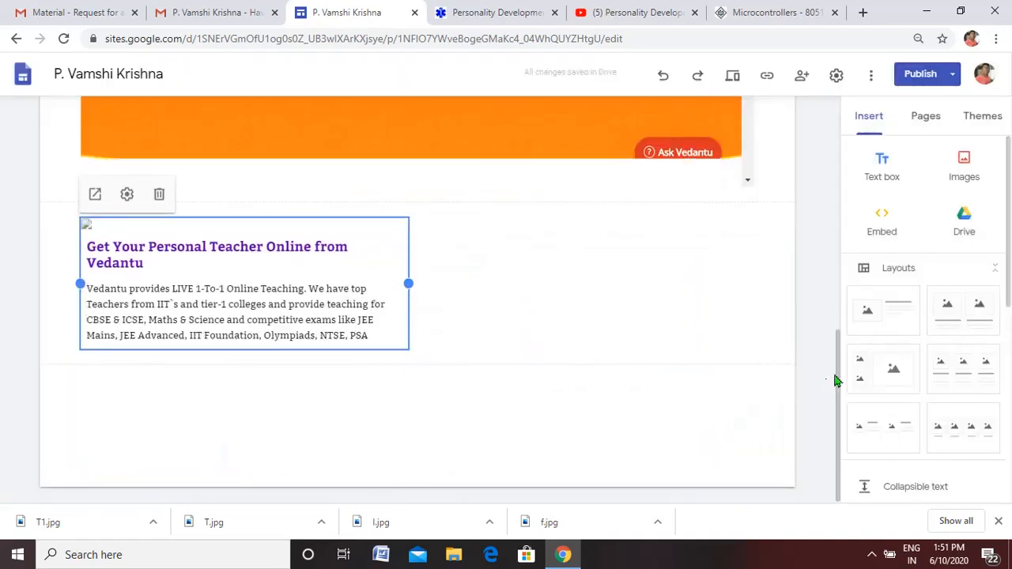
- Shrink the whole-page Vedantu embed to about a third of the content width and about half its height
left_click_drag(838, 385, 839, 259)
left_click(518, 247)
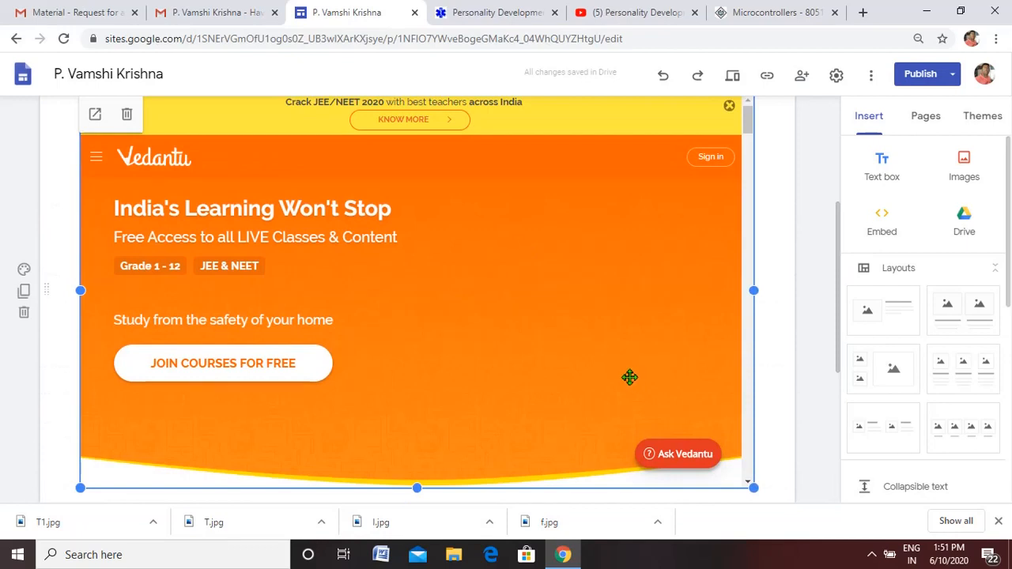
mouse_move(840, 308)
left_mouse_down()
mouse_move(840, 287)
mouse_move(840, 320)
left_mouse_up()
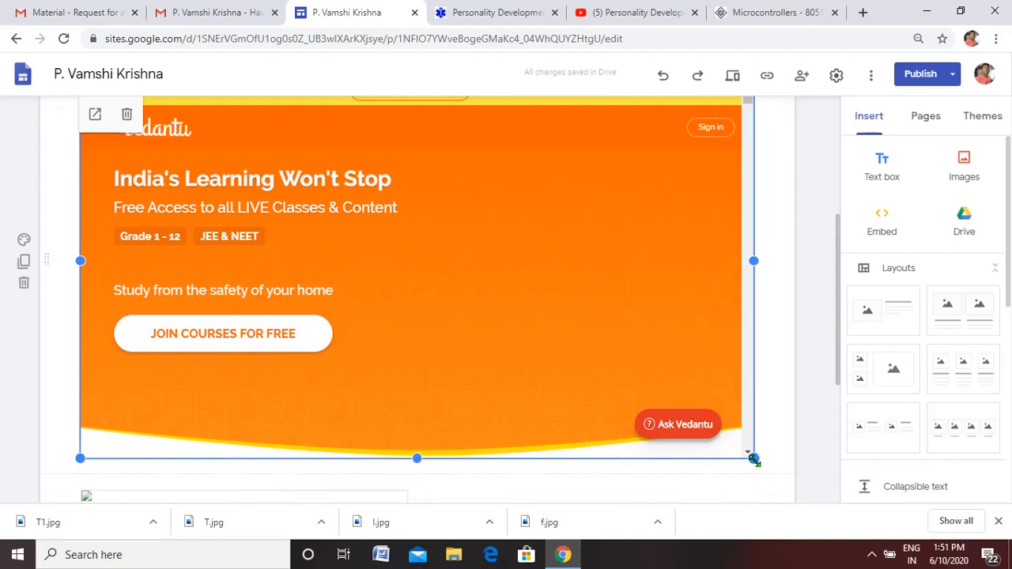
left_click_drag(754, 459, 293, 356)
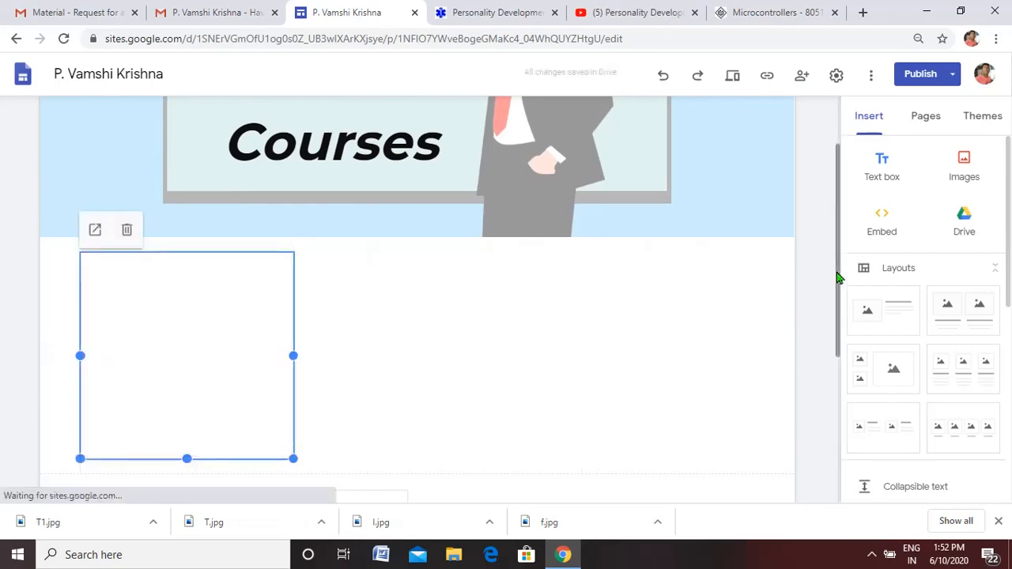
- Move the Vedantu preview card up beside the whole-page embed, into the same section
left_click_drag(840, 277, 840, 345)
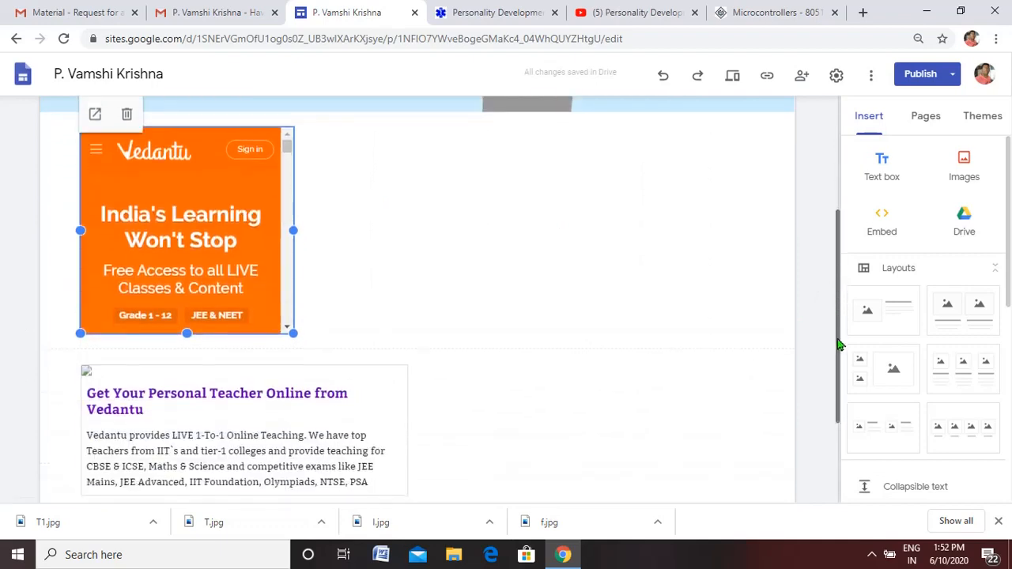
left_click(230, 429)
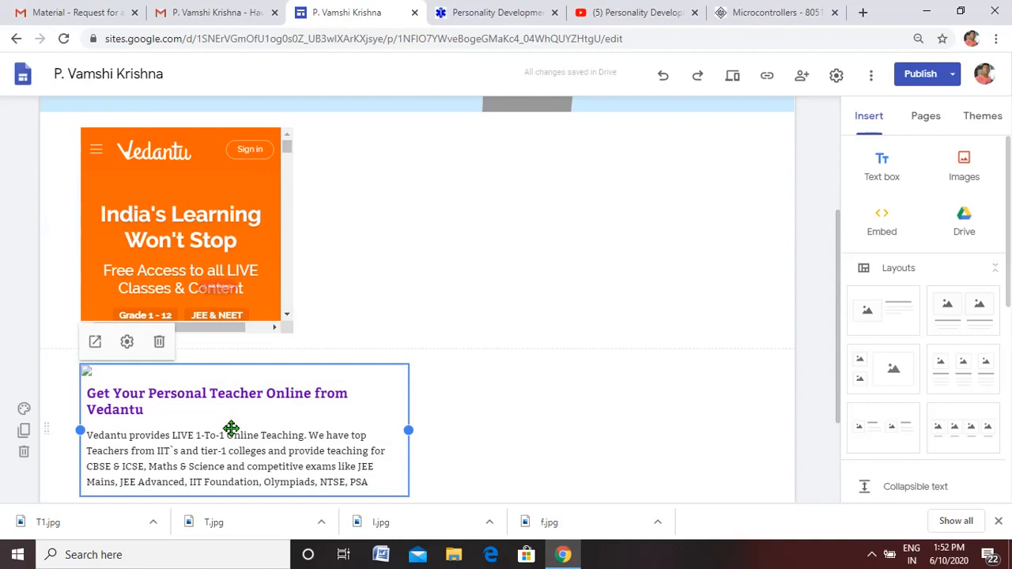
left_click_drag(230, 430, 437, 239)
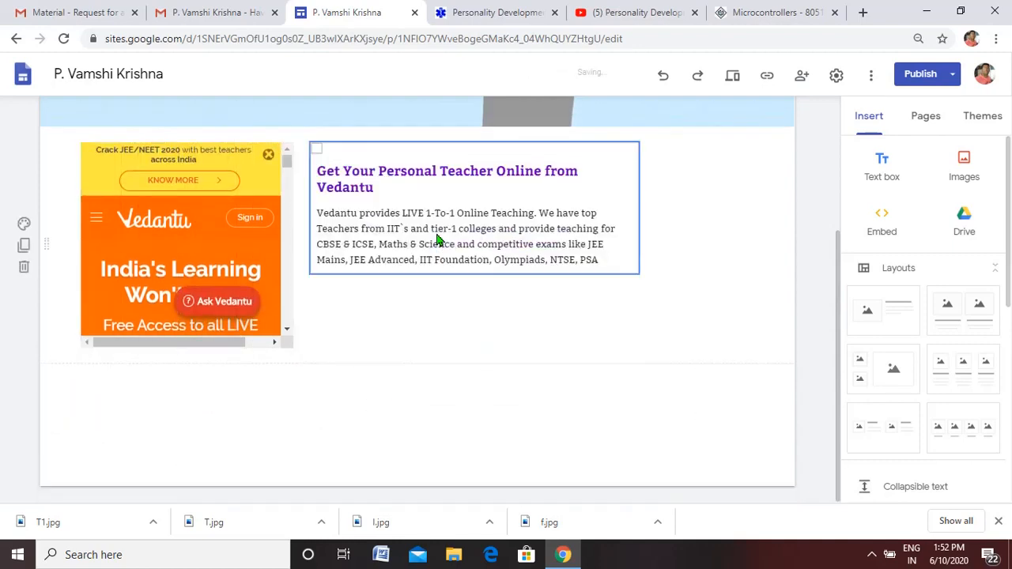
- Narrow the Vedantu preview card to about a third of the content width and widen the whole-page embed to about half
left_click(587, 208)
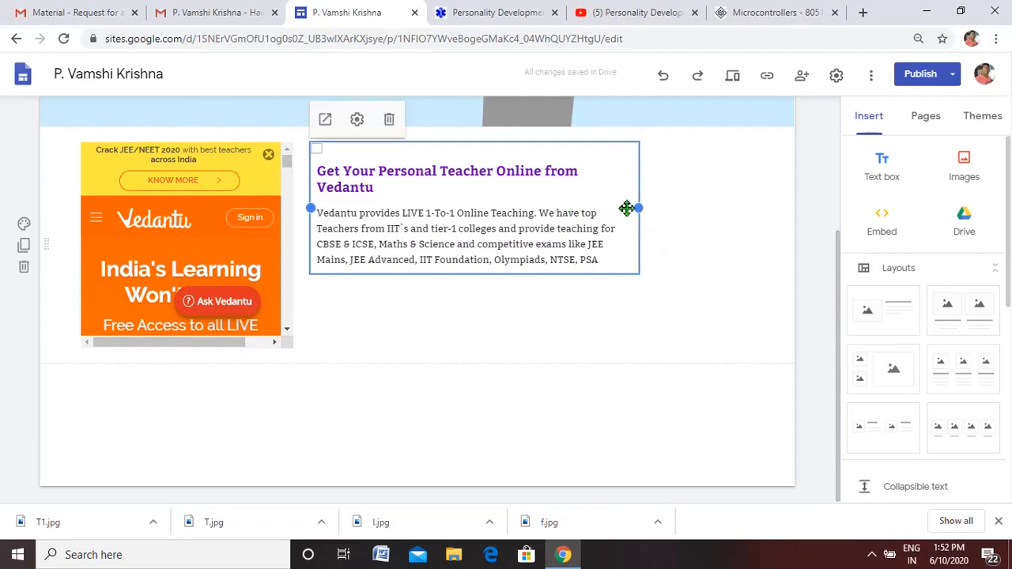
left_click_drag(627, 208, 544, 207)
left_click_drag(545, 206, 716, 249)
left_click(196, 221)
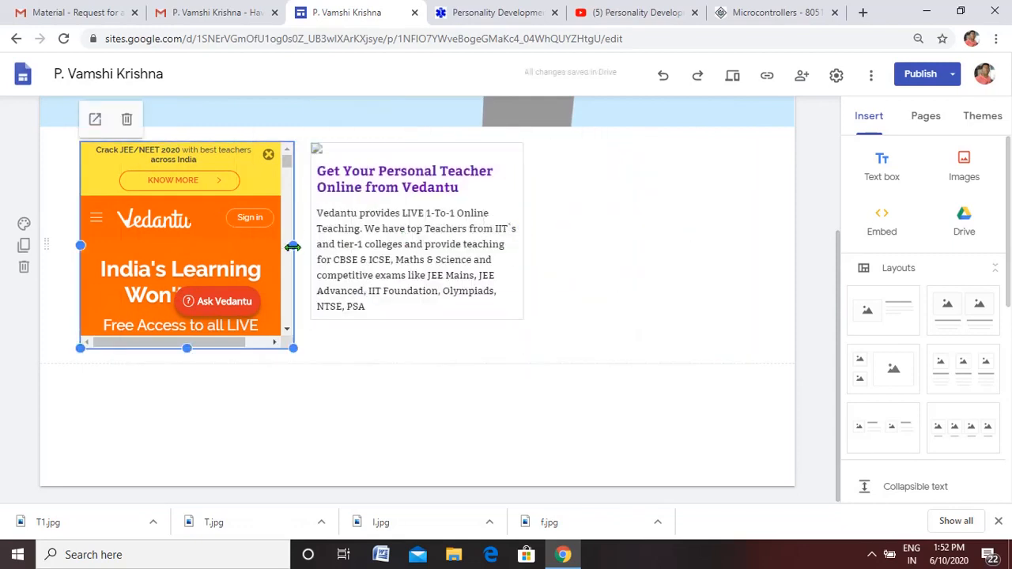
left_click_drag(293, 246, 406, 251)
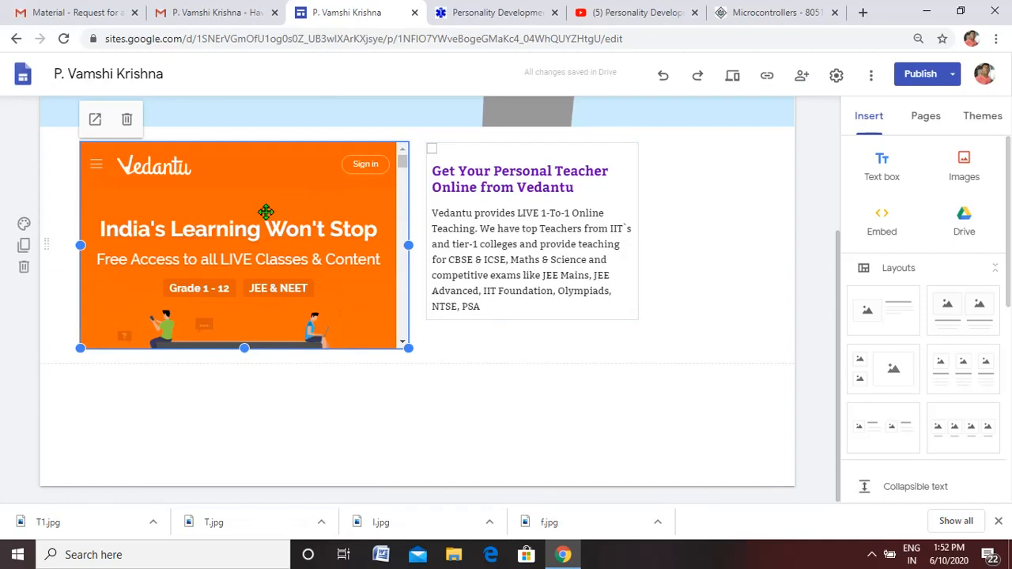
- Try moving the Vedantu preview card to the whole-page embed's place, and undo the move
left_click_drag(513, 203, 265, 230)
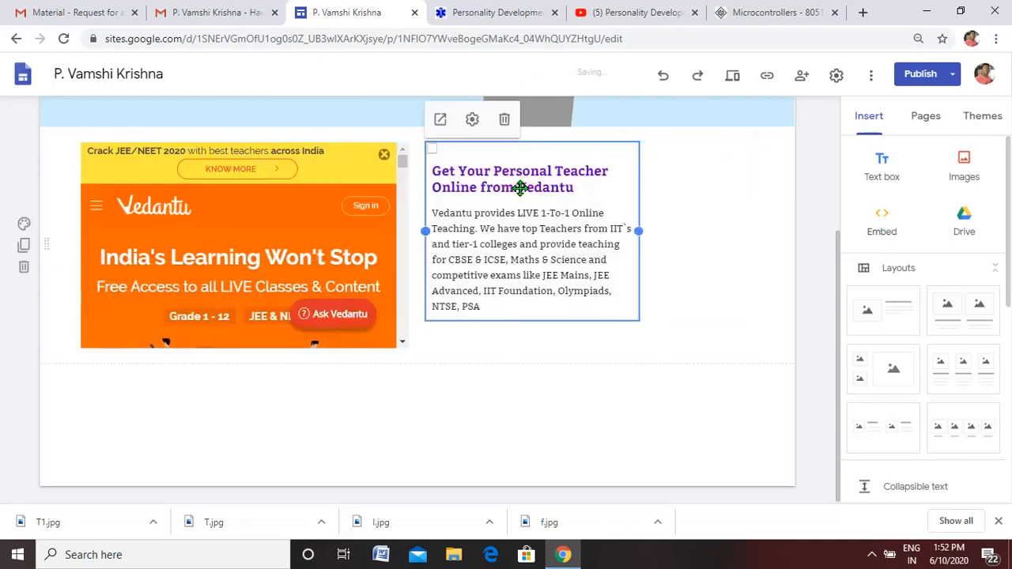
key("ctrl+z")
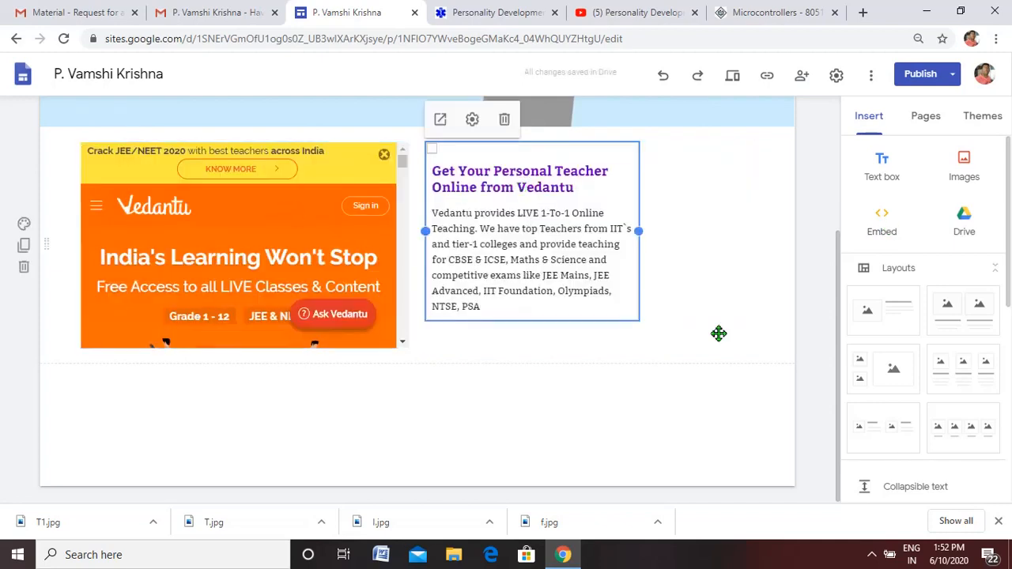
- Preview the site's Courses page and look through the content of the embedded Vedantu page
left_click_drag(839, 316, 841, 152)
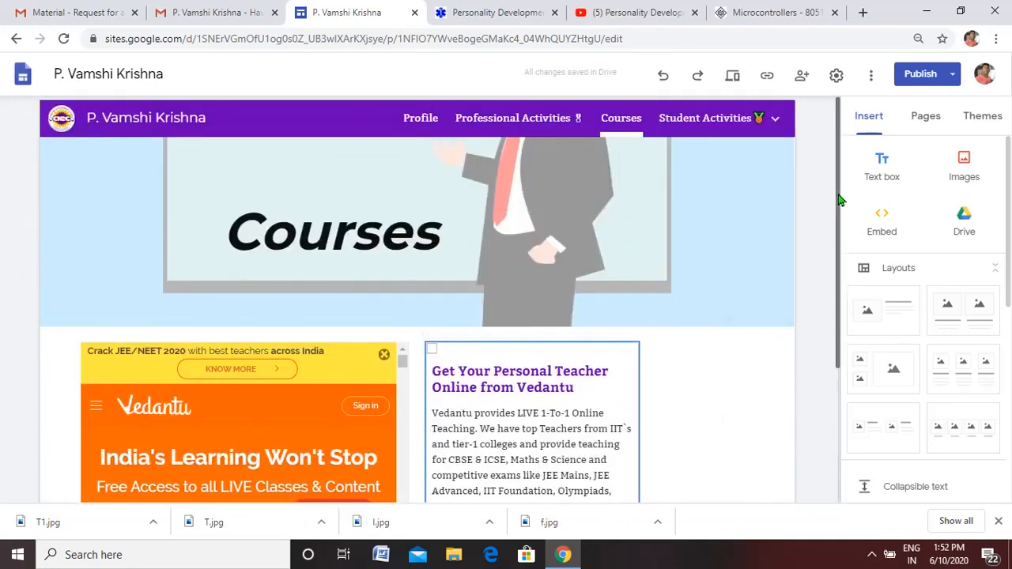
scroll(663, 237, "down", 1)
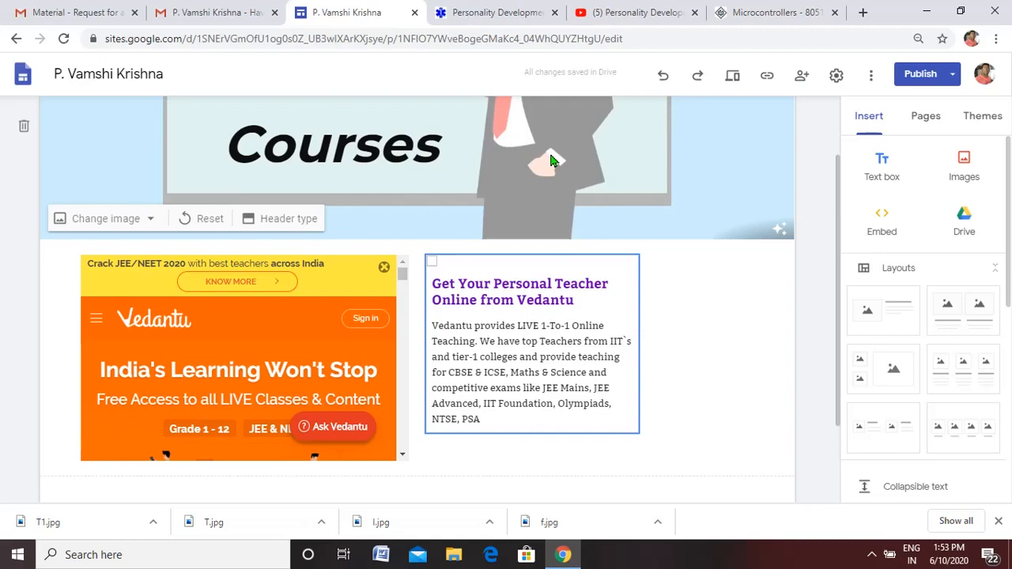
left_click(734, 79)
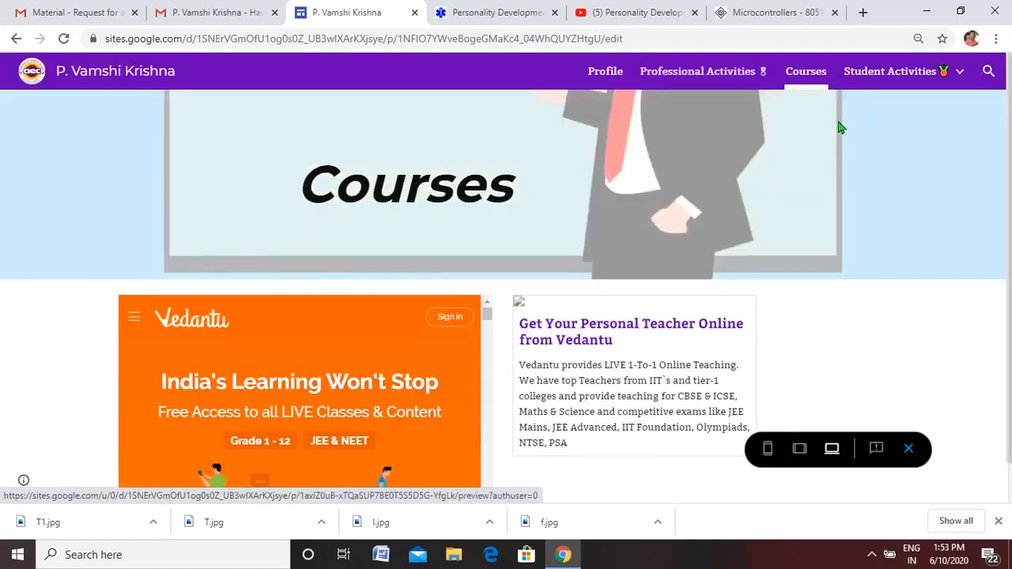
left_click_drag(1009, 149, 1010, 195)
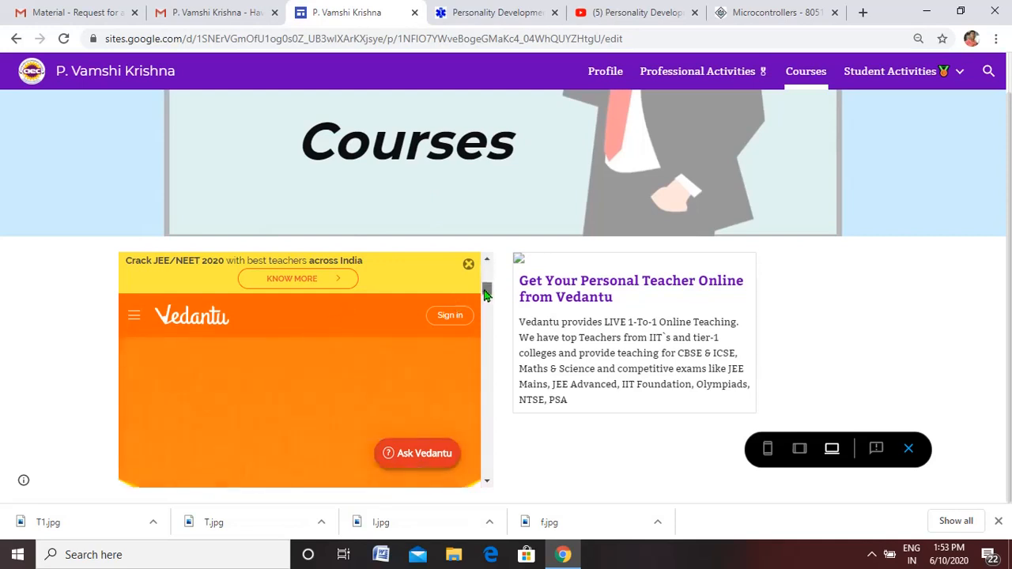
left_click_drag(488, 274, 486, 314)
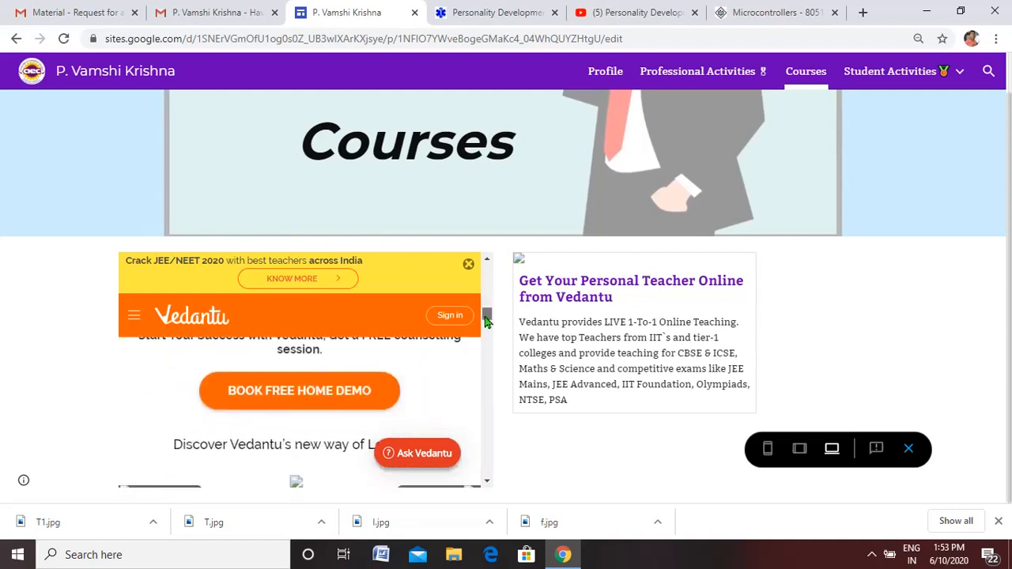
- Explore Courses and its JEE entry in the embedded Vedantu site's navigation, close it, and look further down the embedded page
left_click(135, 321)
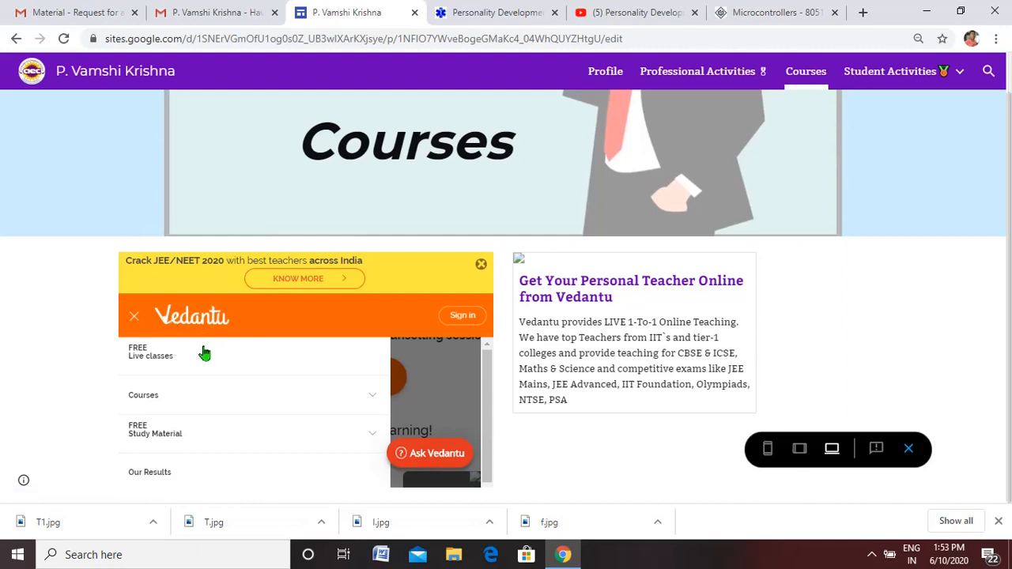
left_click(151, 396)
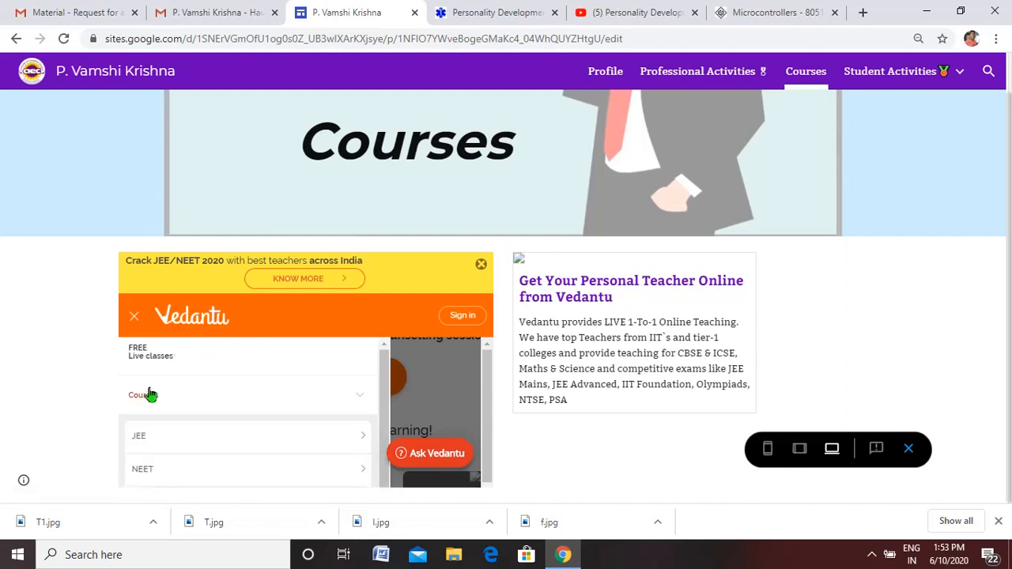
left_click(140, 442)
left_click(140, 443)
left_click(415, 369)
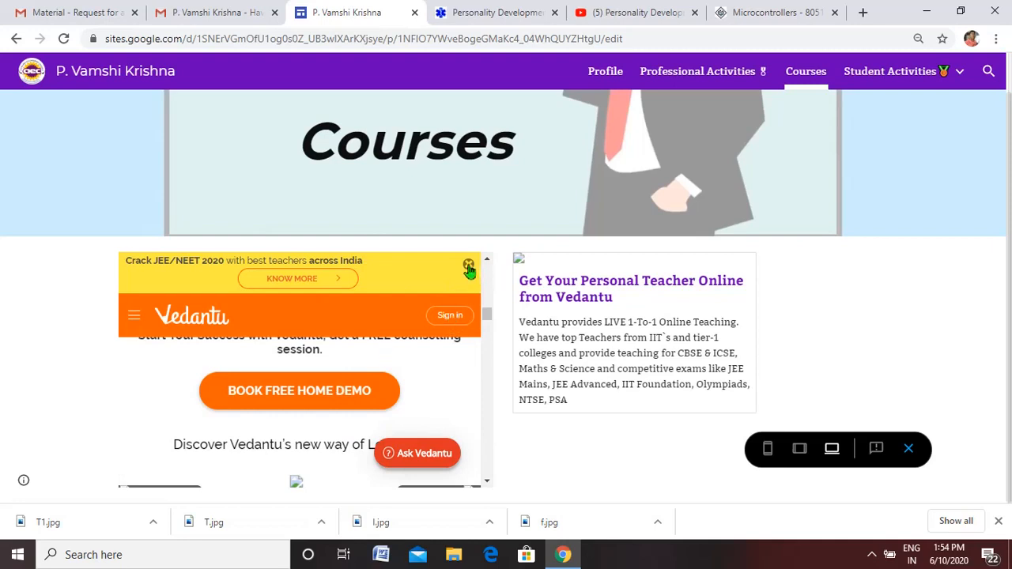
left_click_drag(487, 317, 486, 384)
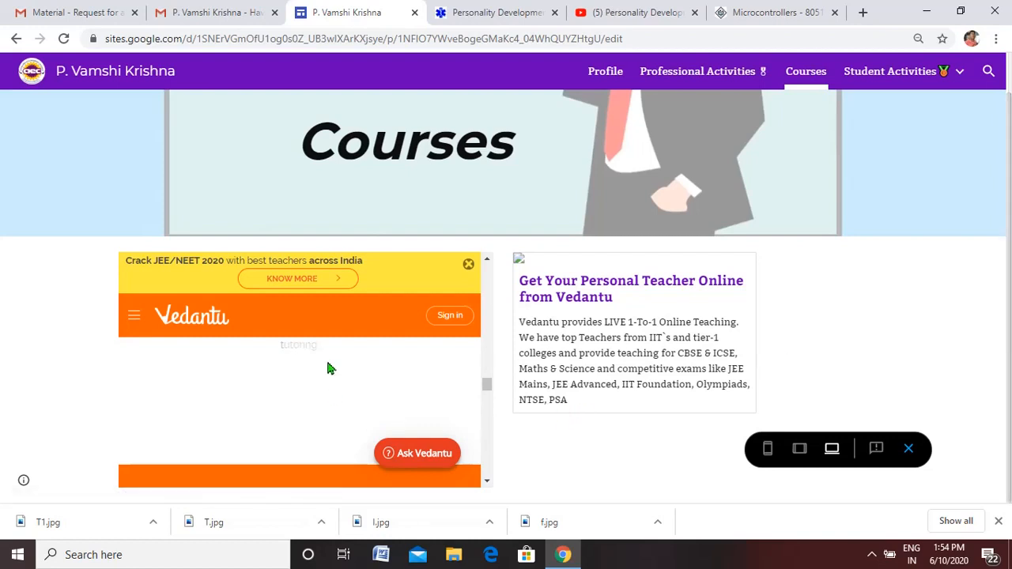
- Open the Vedantu site from the previewed card, dismiss its notification request, look down the page, and return to editing the Courses page
left_click(589, 324)
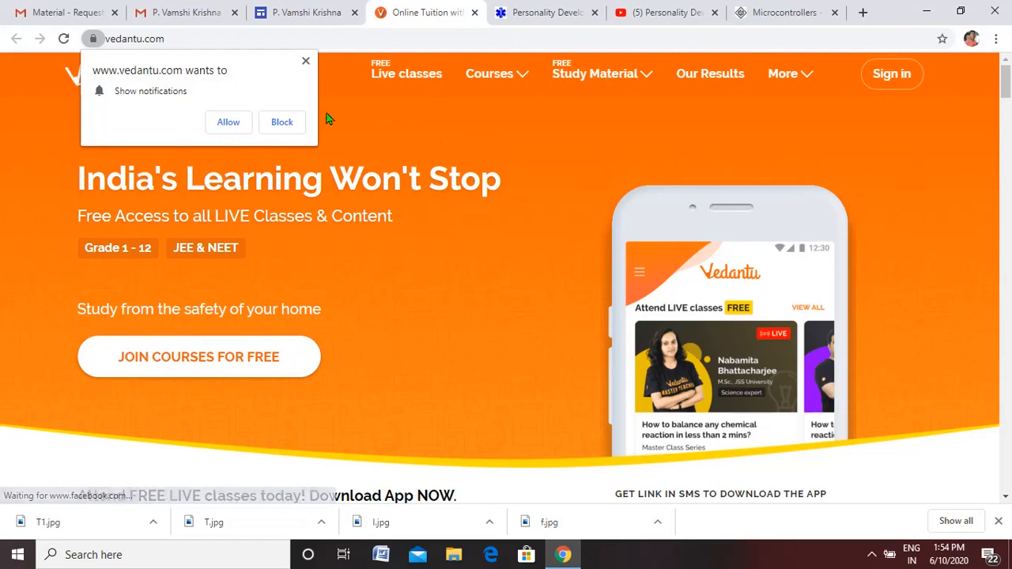
left_click(305, 62)
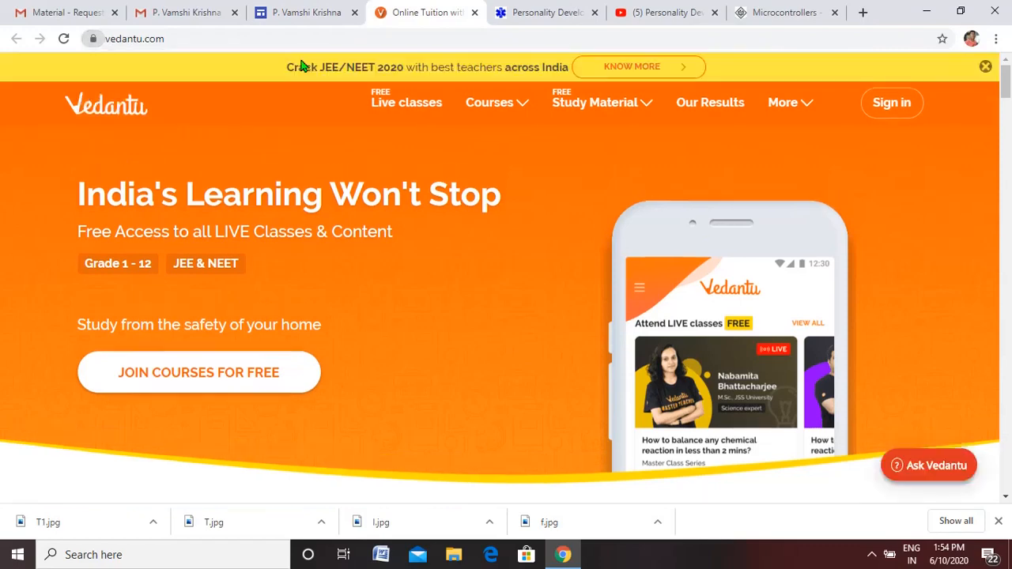
left_click_drag(1007, 79, 1007, 146)
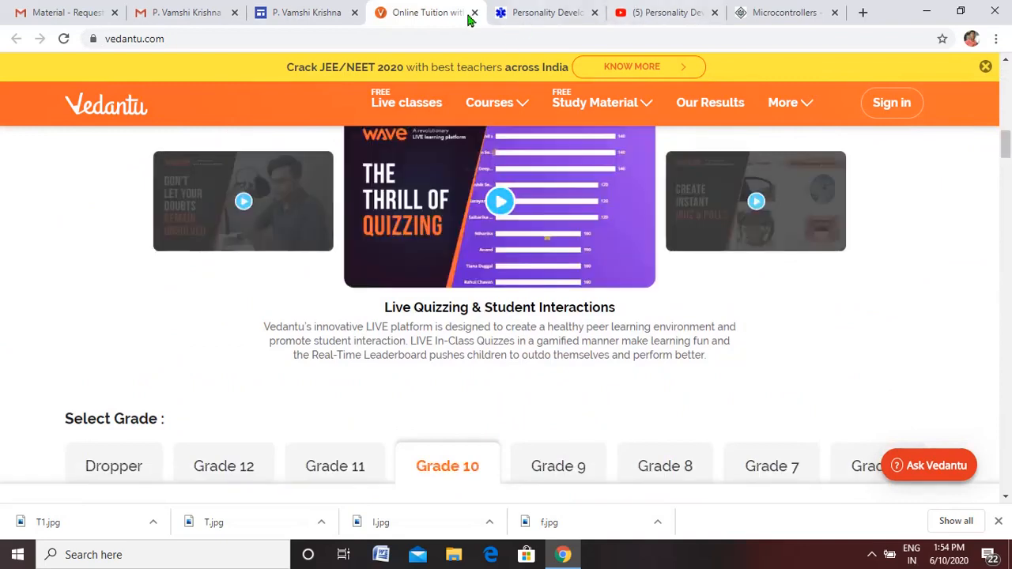
left_click(475, 13)
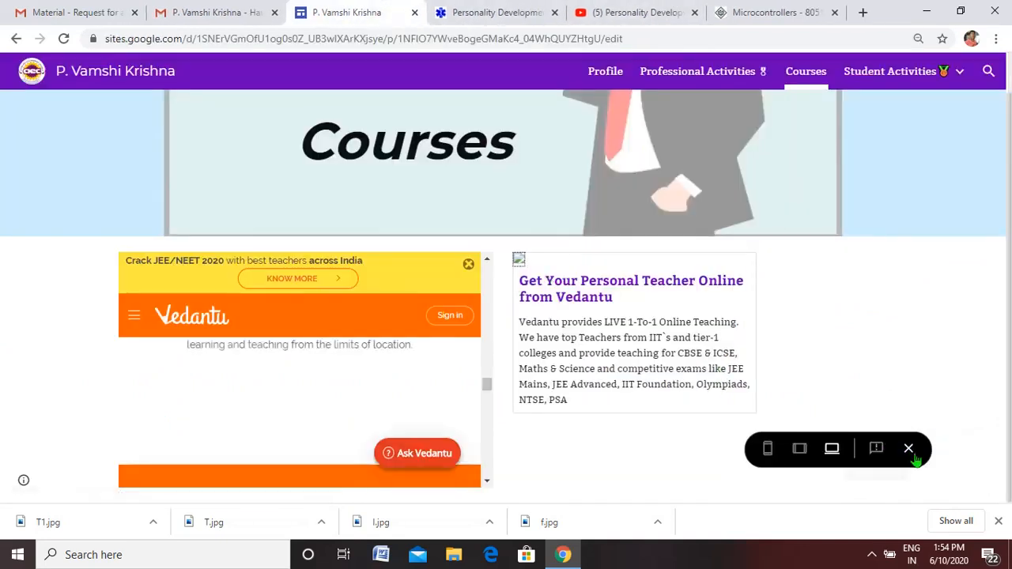
left_click(909, 449)
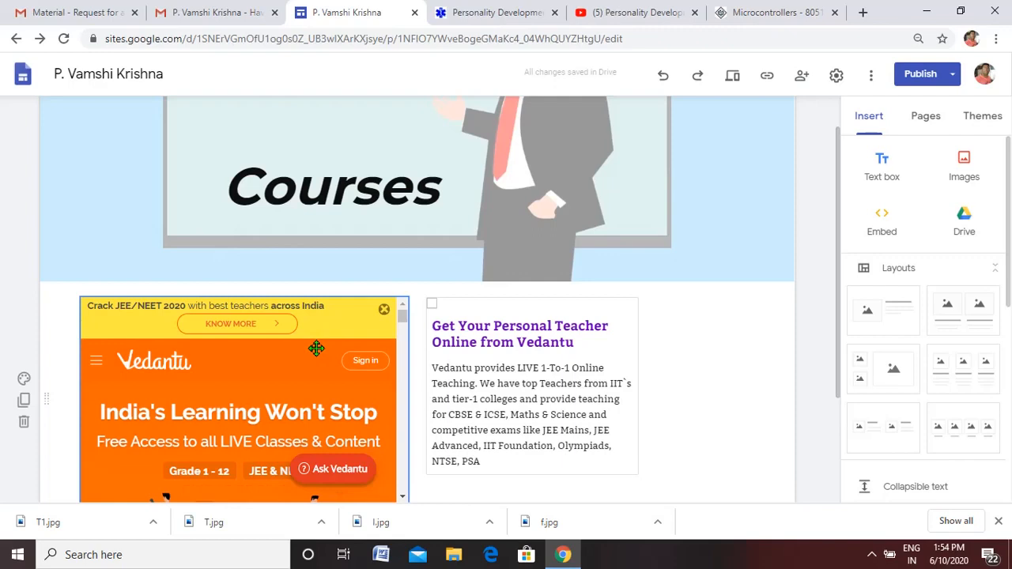
left_click(884, 227)
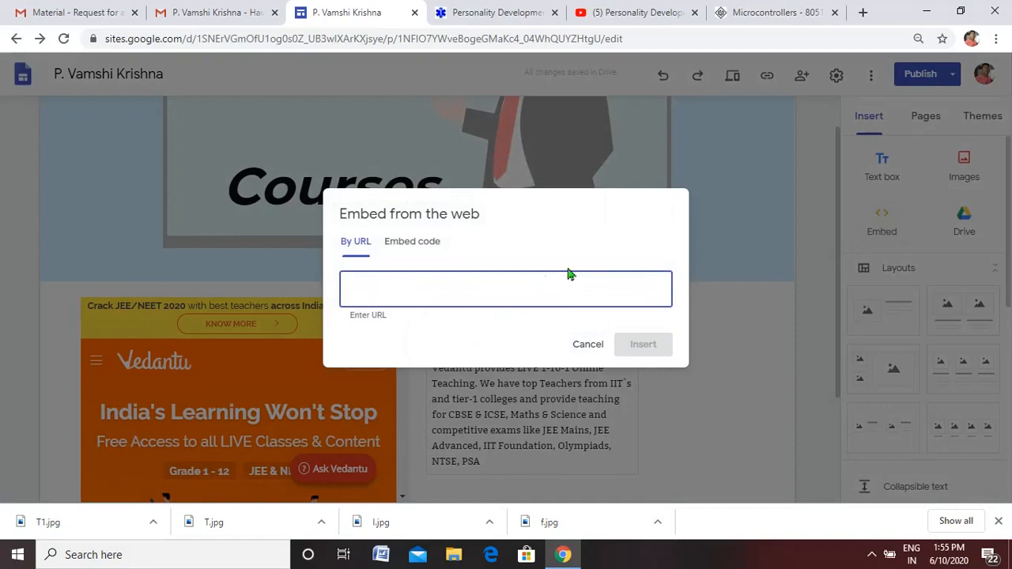
left_click(637, 12)
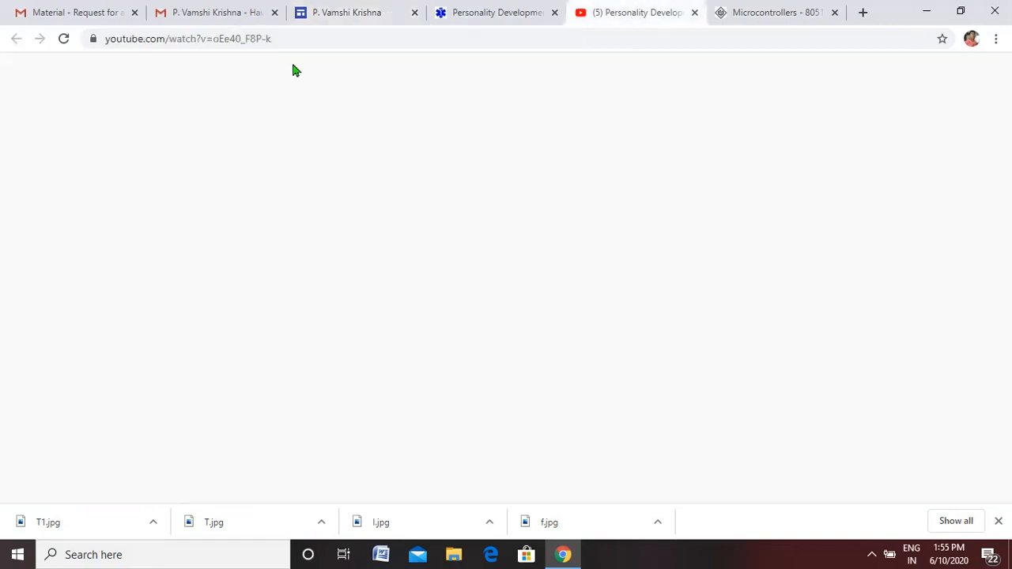
left_click(270, 38)
key("ctrl+c")
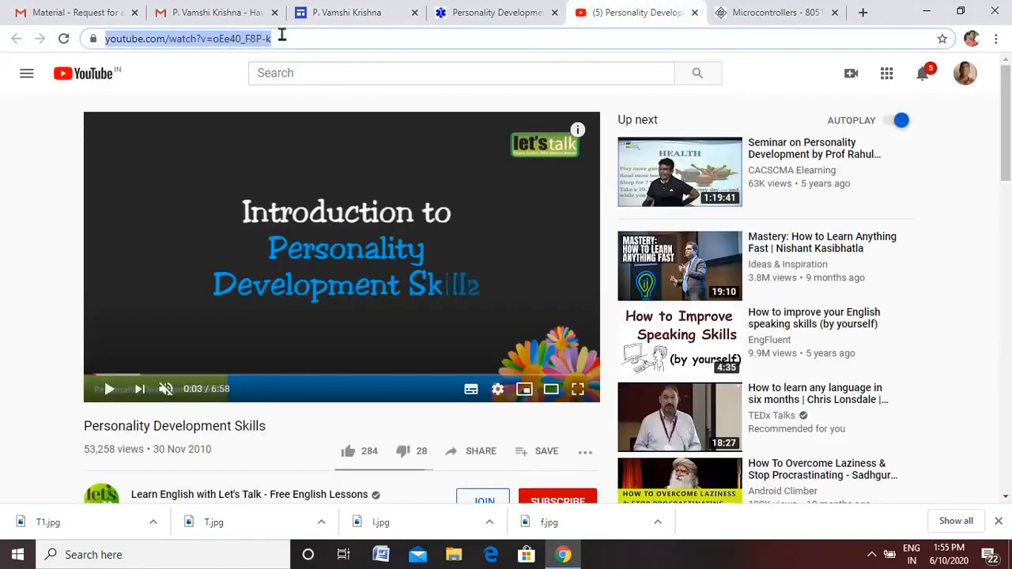
right_click(276, 37)
left_click(322, 117)
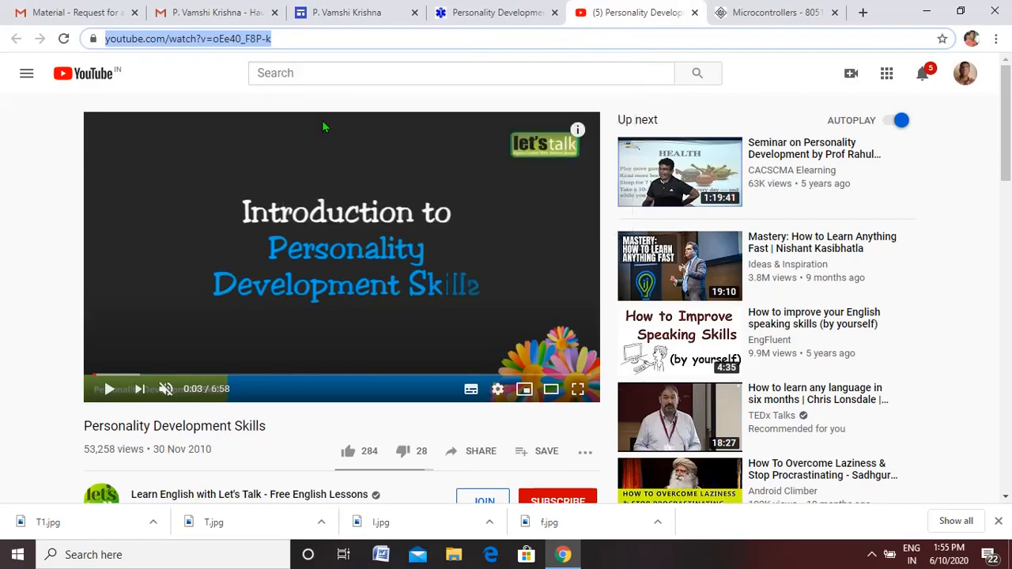
left_click(366, 14)
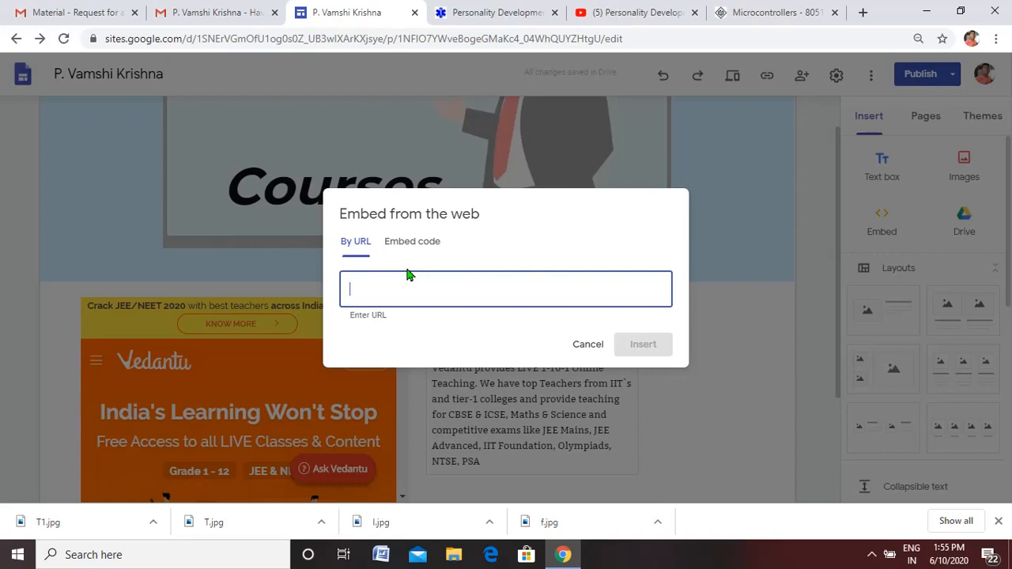
right_click(392, 288)
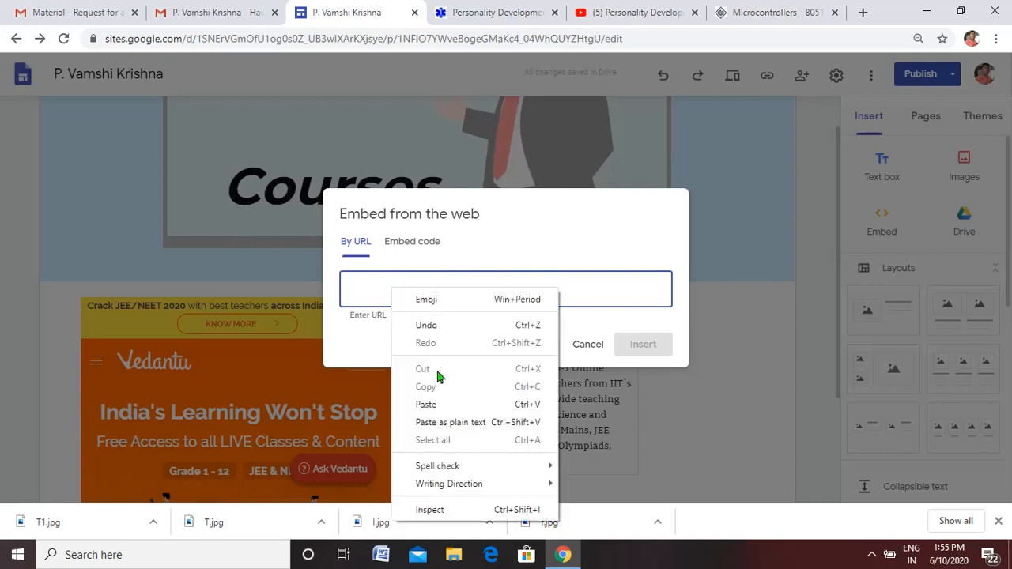
left_click(452, 401)
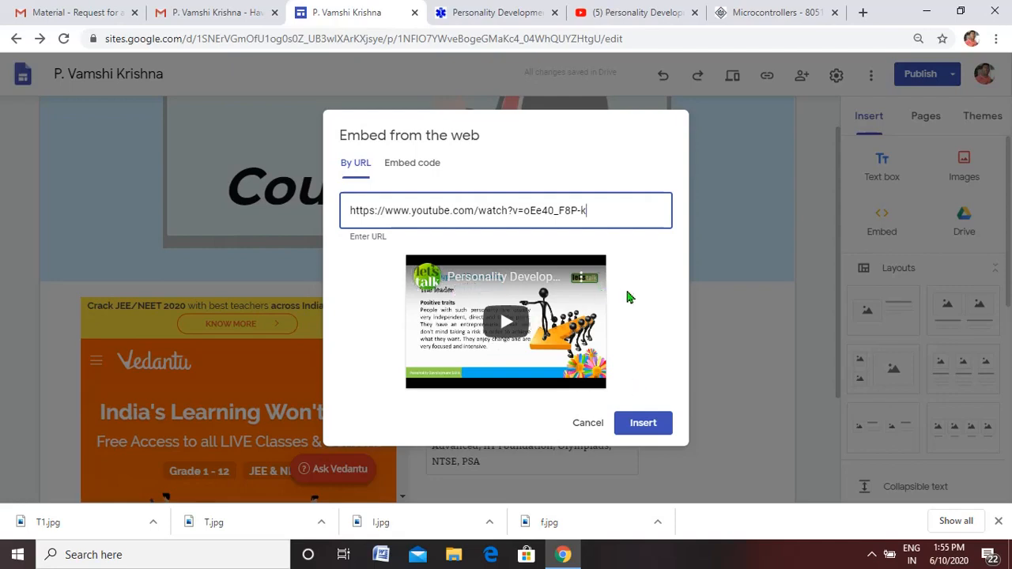
left_click(637, 423)
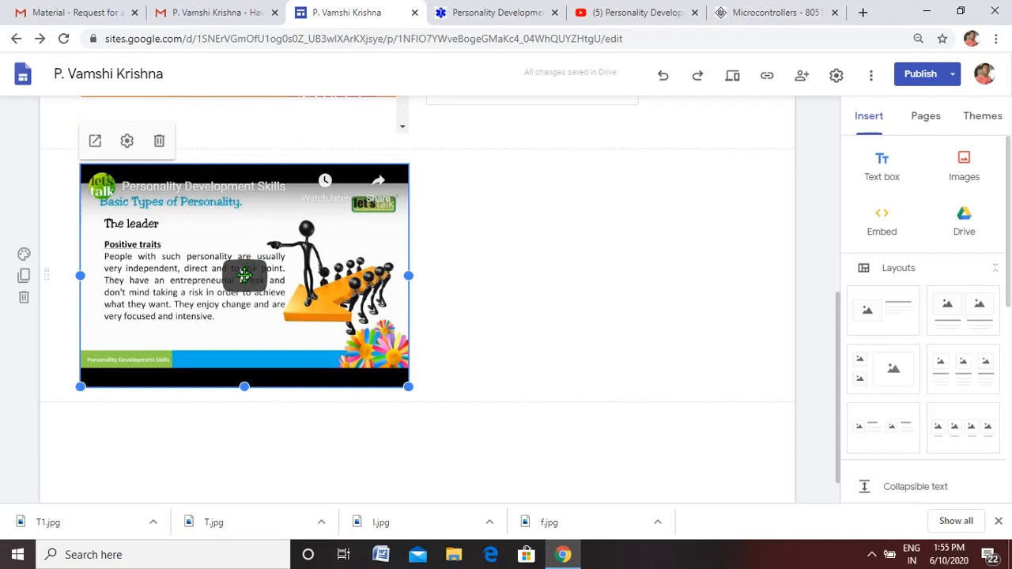
- Configure the embedded video with controls hiding as Normal (fade progress bar), a Red progress bar, and fullscreen allowed
left_click(127, 143)
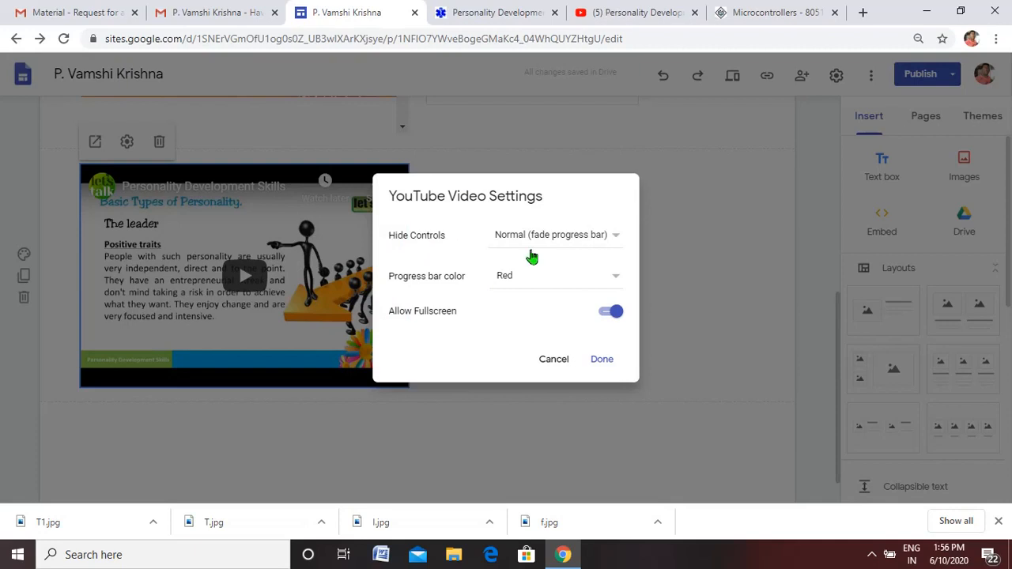
left_click(616, 237)
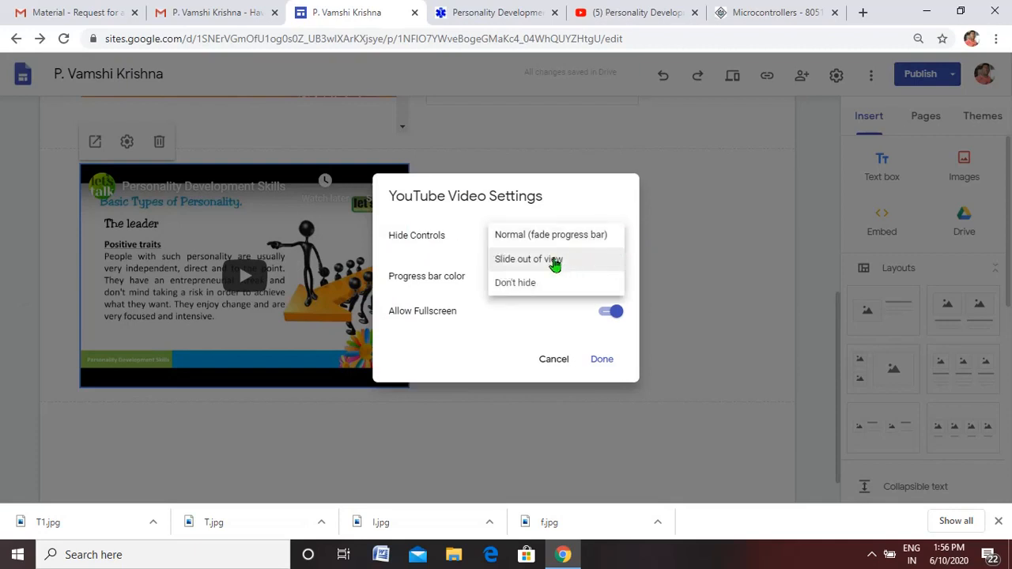
left_click(545, 237)
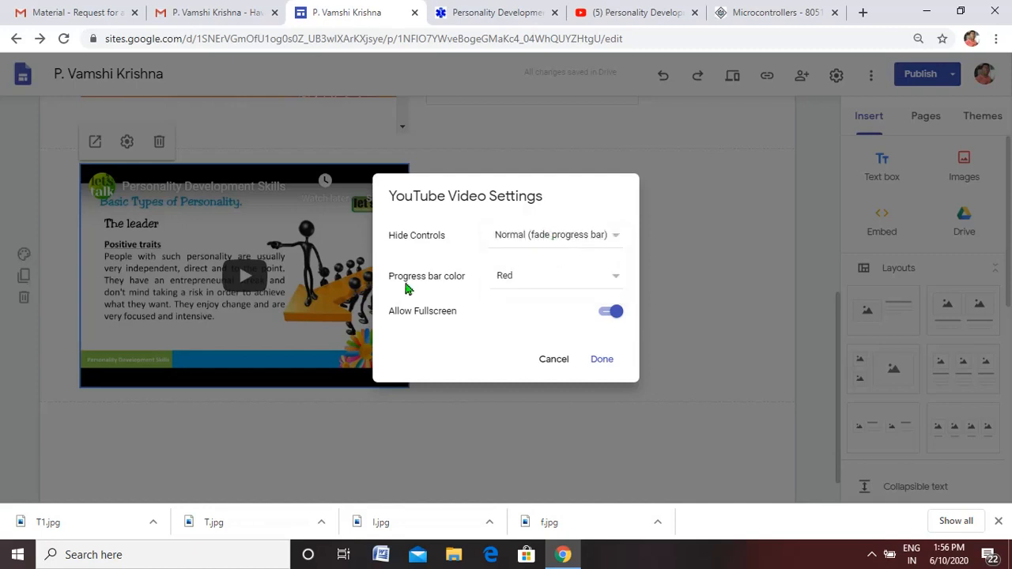
left_click(612, 283)
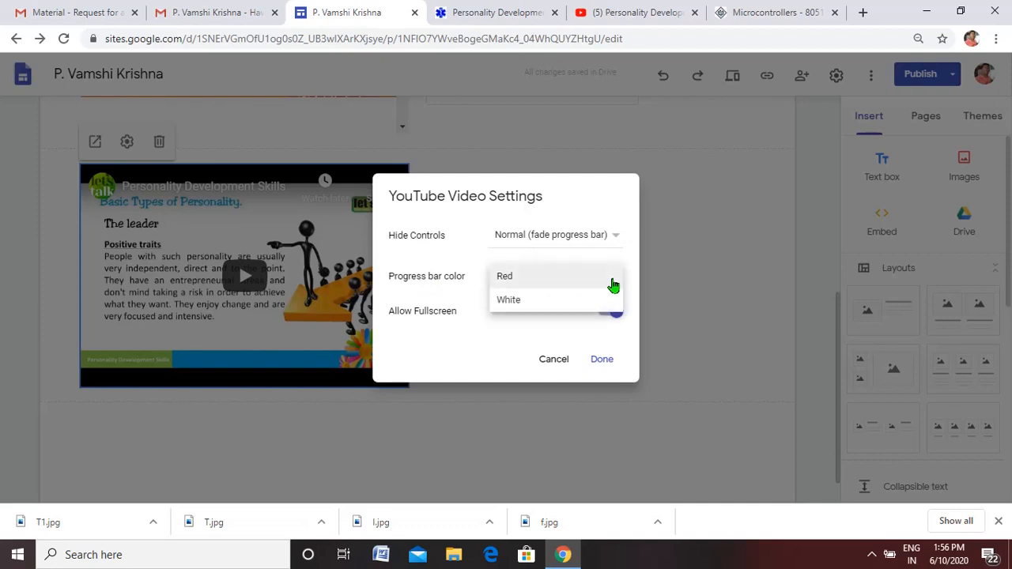
left_click(540, 280)
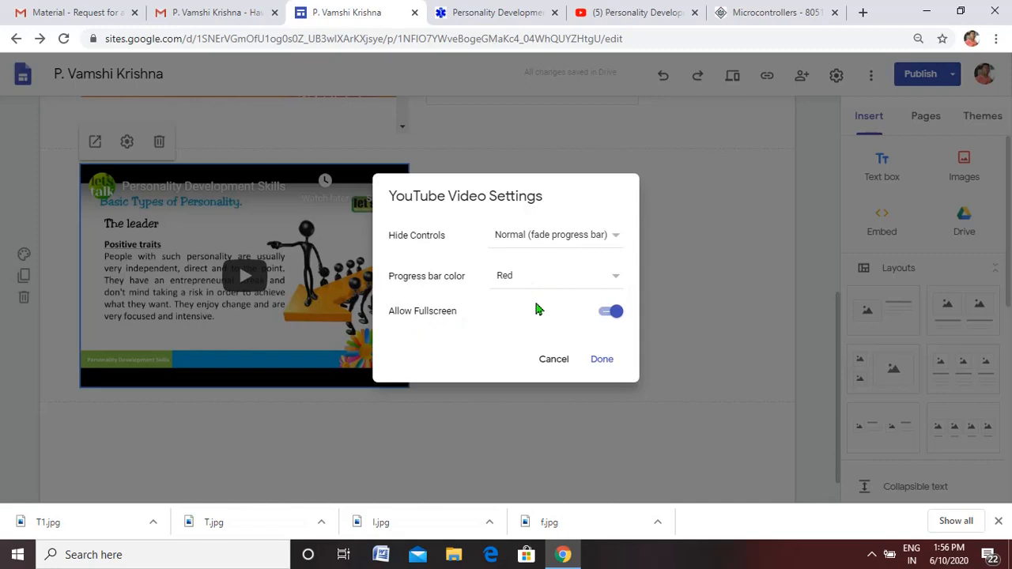
left_click(607, 314)
left_click(608, 314)
left_click(602, 361)
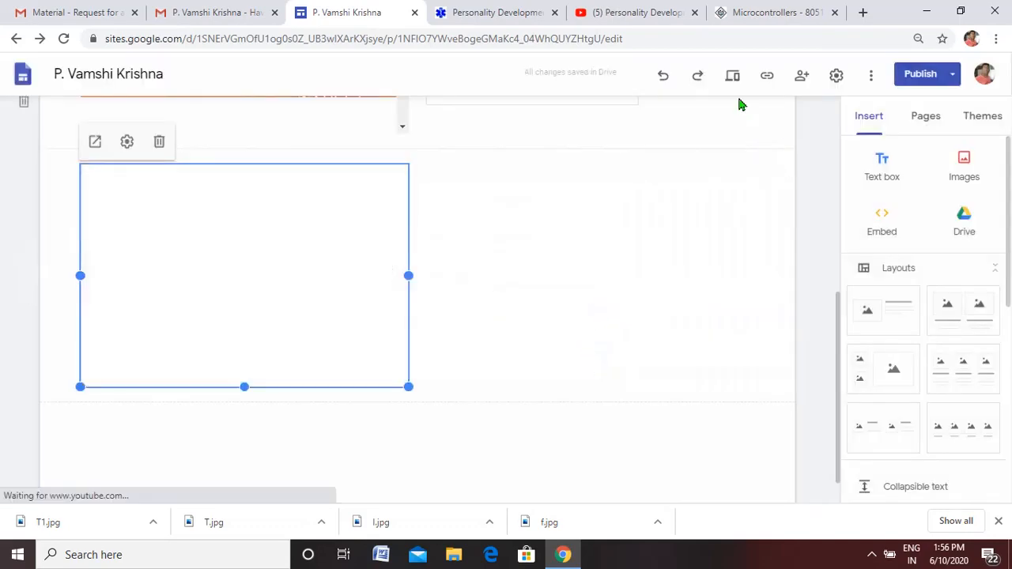
- Preview the Courses page and play the embedded Personality Development Skills video below the Vedantu embed
left_click(732, 78)
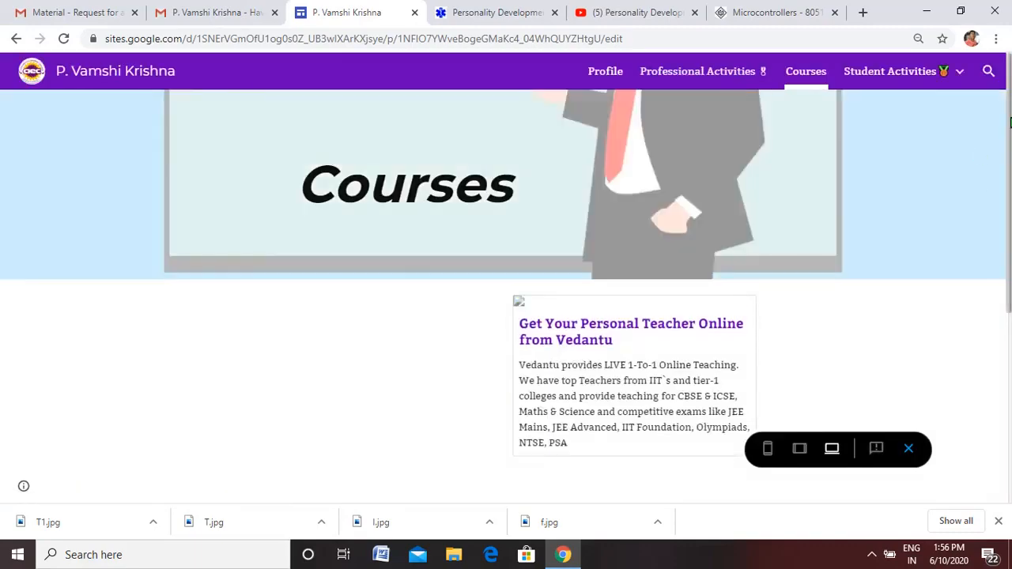
left_click_drag(1009, 121, 1008, 224)
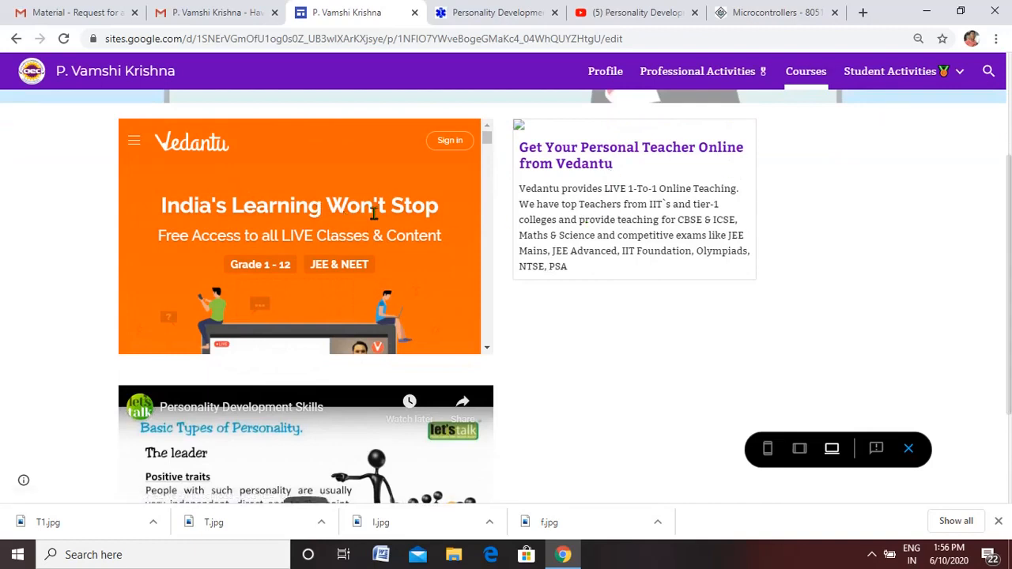
left_click_drag(1010, 210, 1010, 301)
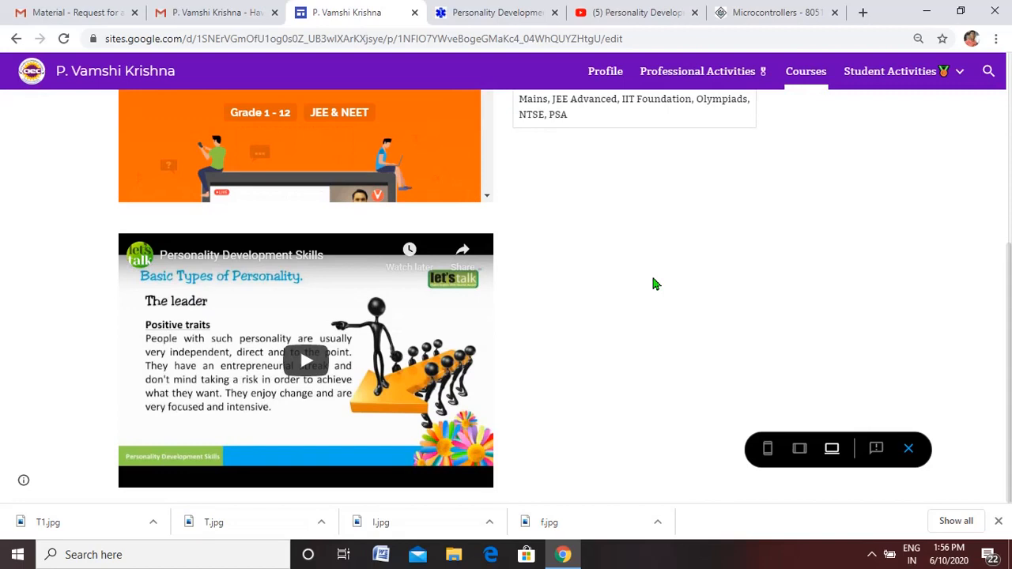
left_click(307, 365)
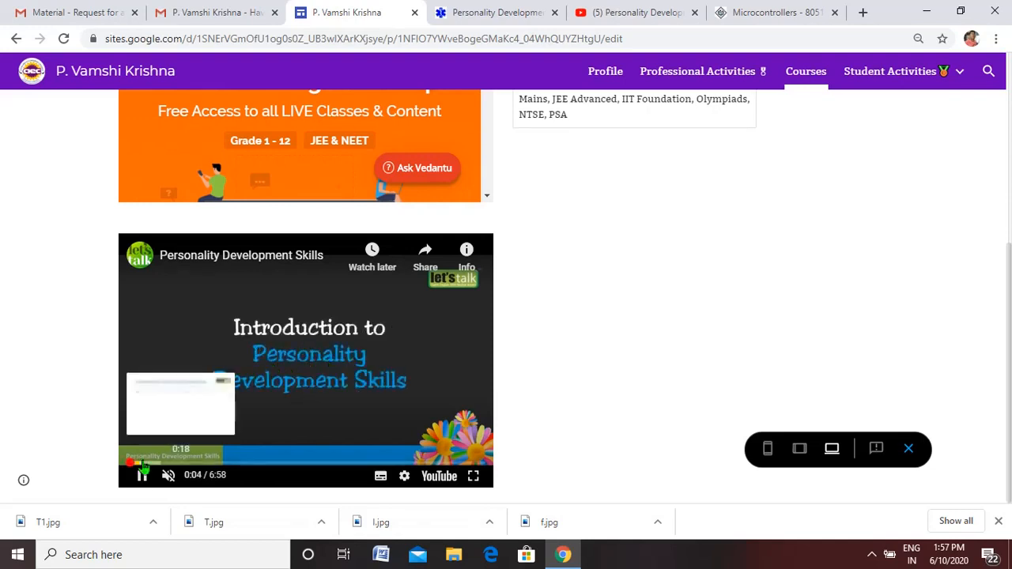
- Unmute the playing video, skip ahead through it to about 1:21, pause it, and dismiss the suggested videos
left_click(142, 463)
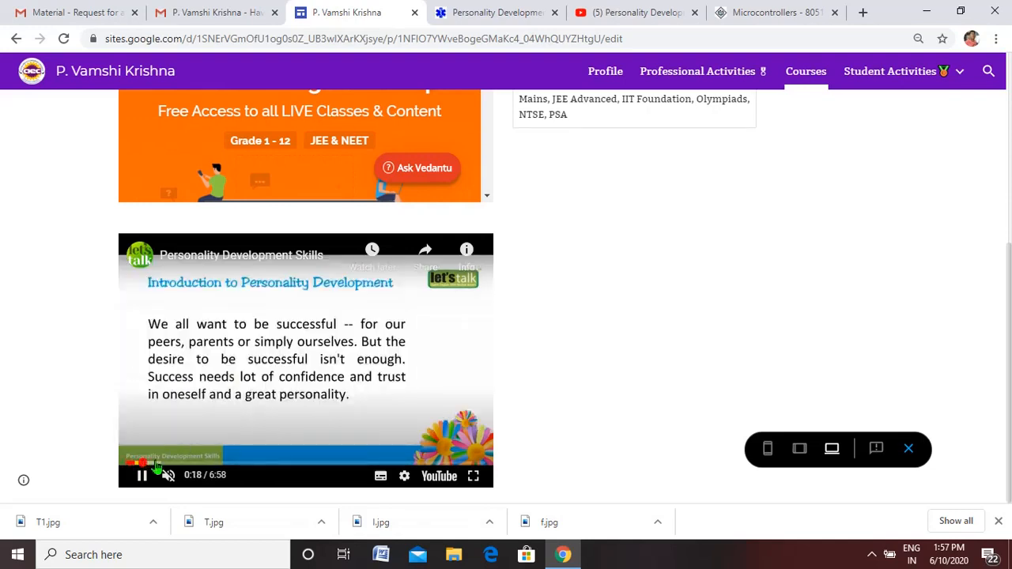
left_click(156, 463)
left_click(167, 475)
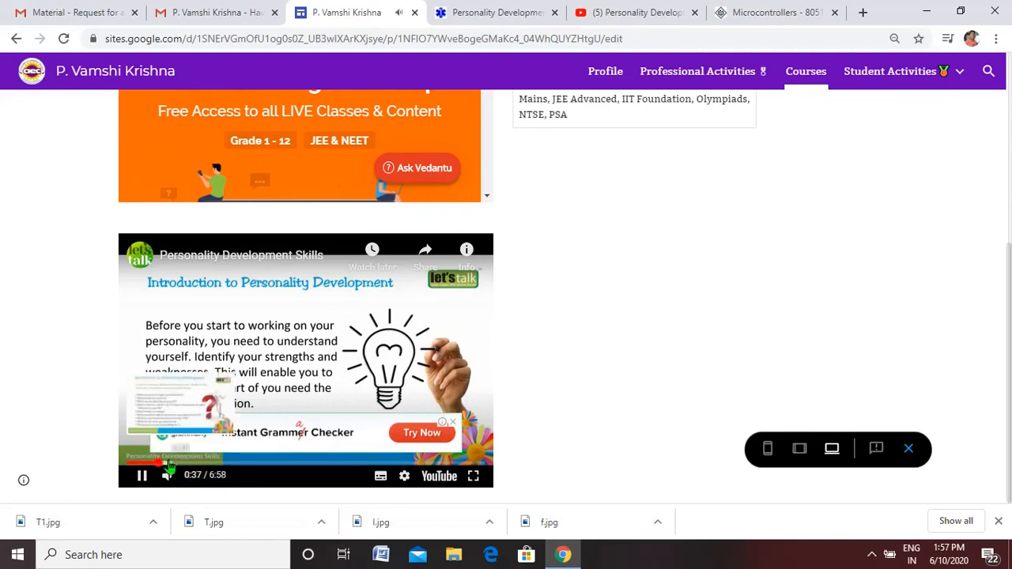
left_click(169, 463)
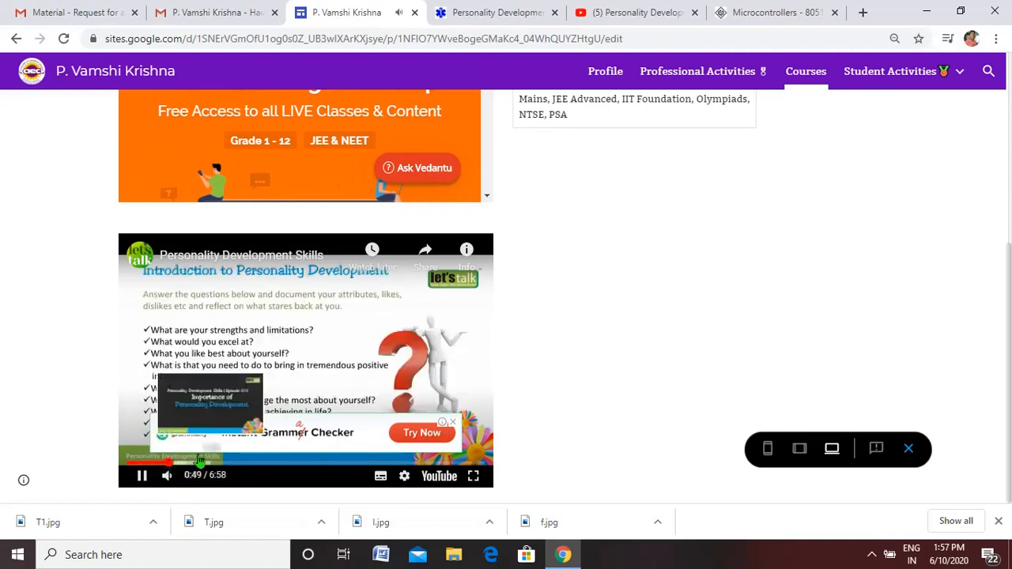
left_click(190, 463)
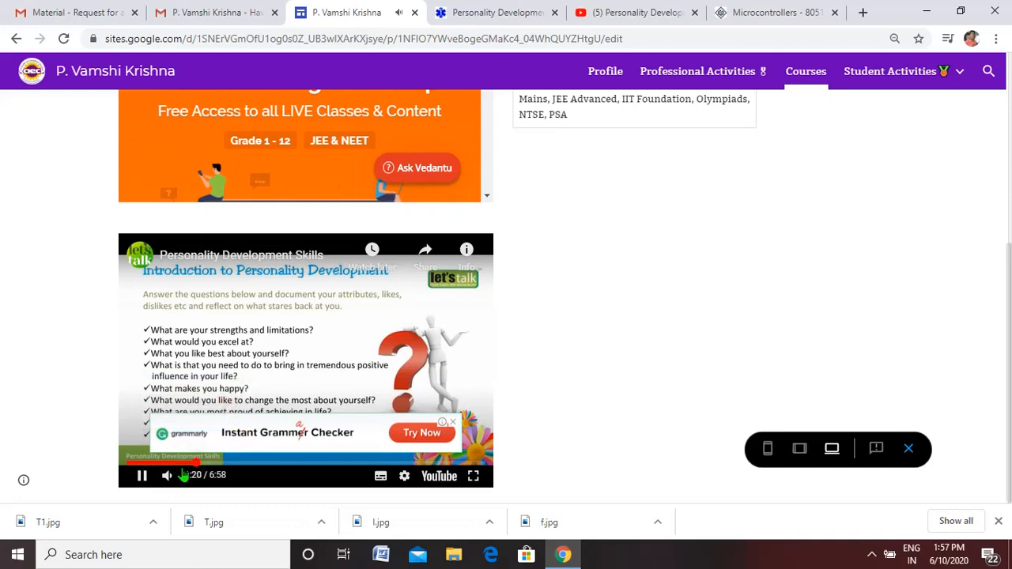
left_click(141, 475)
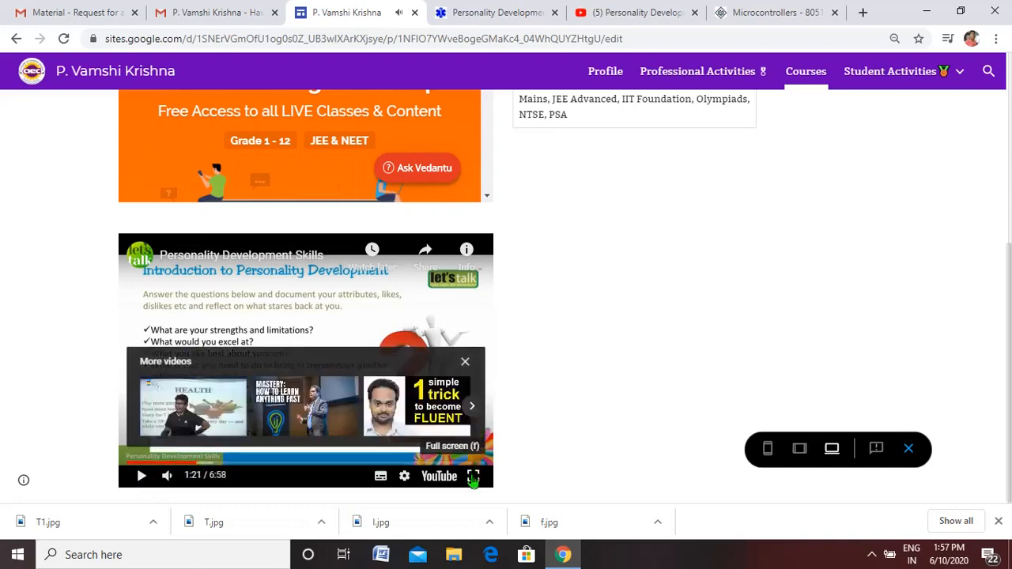
left_click(465, 361)
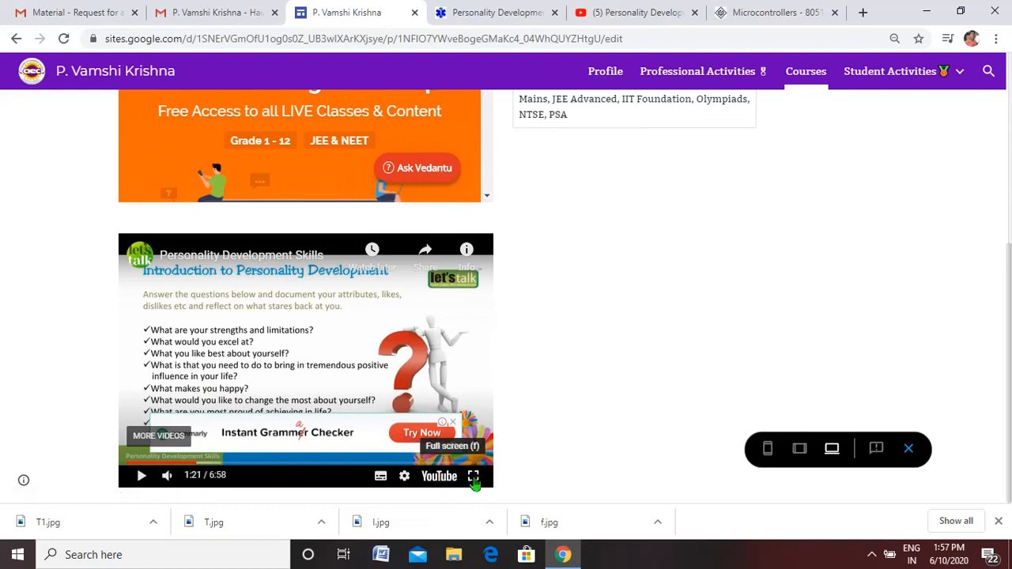
- Check the embedded video in full screen and its share options, and return to the page editor
left_click(473, 483)
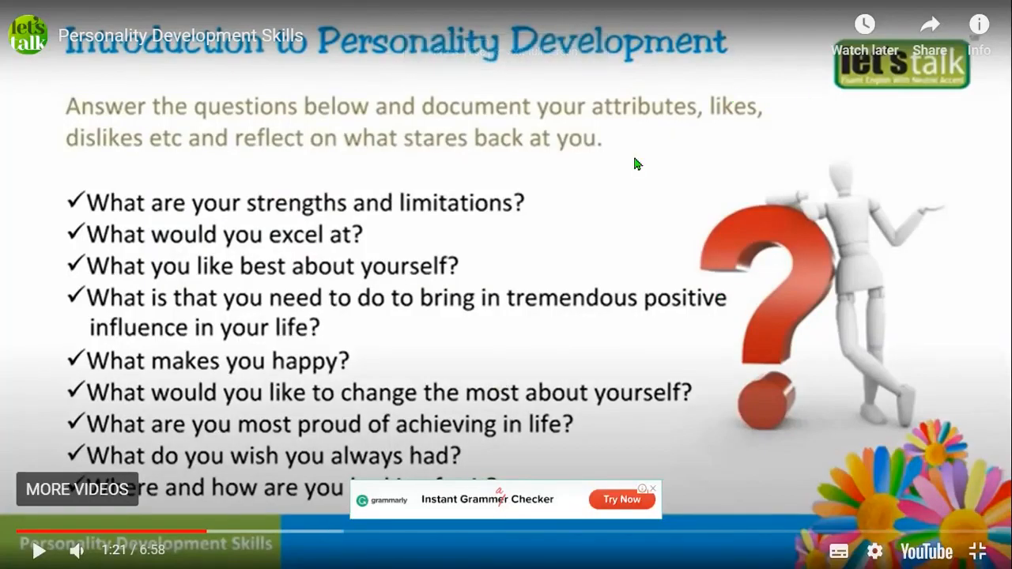
left_click(975, 551)
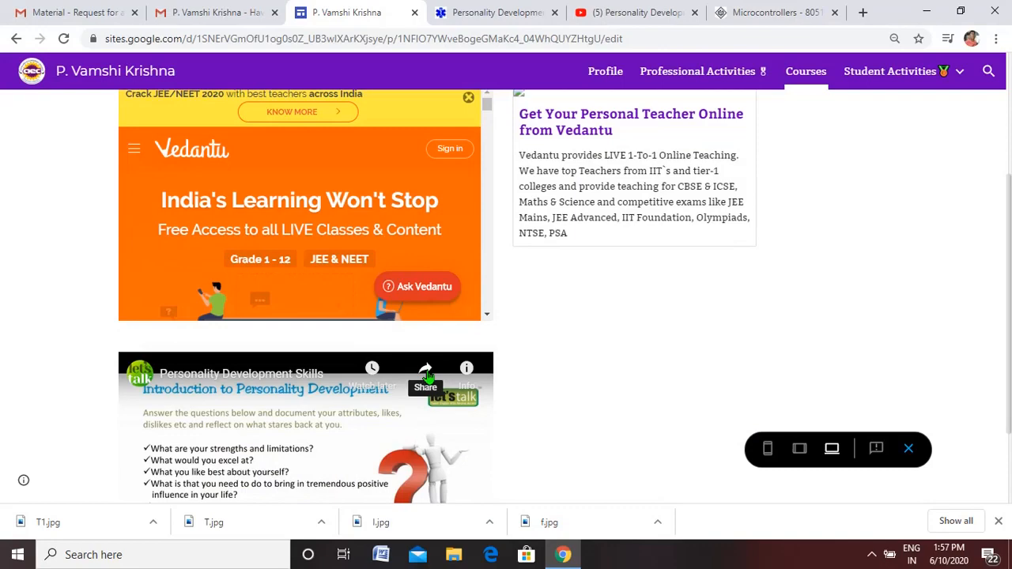
scroll(745, 308, "down", 1)
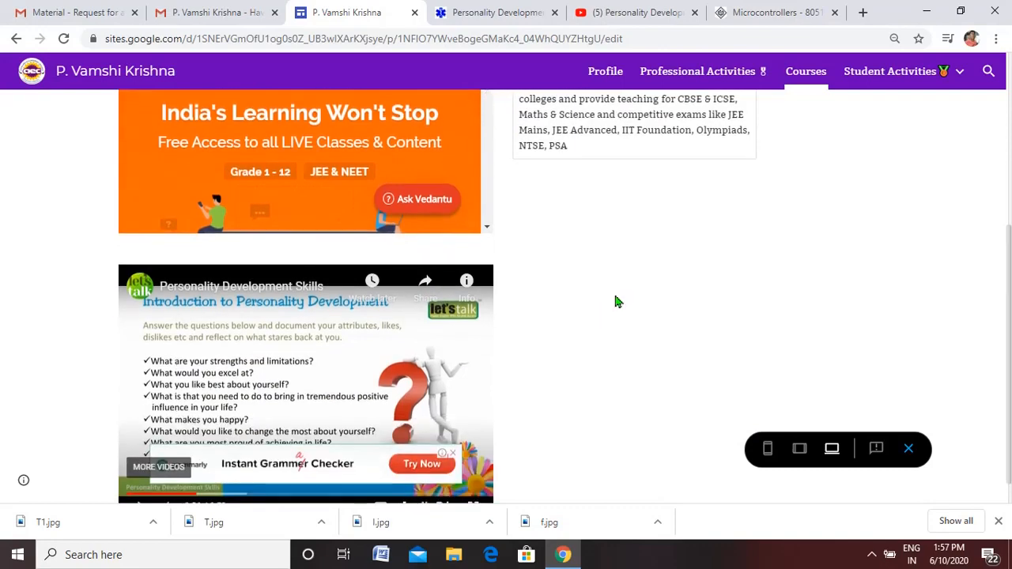
left_click(425, 283)
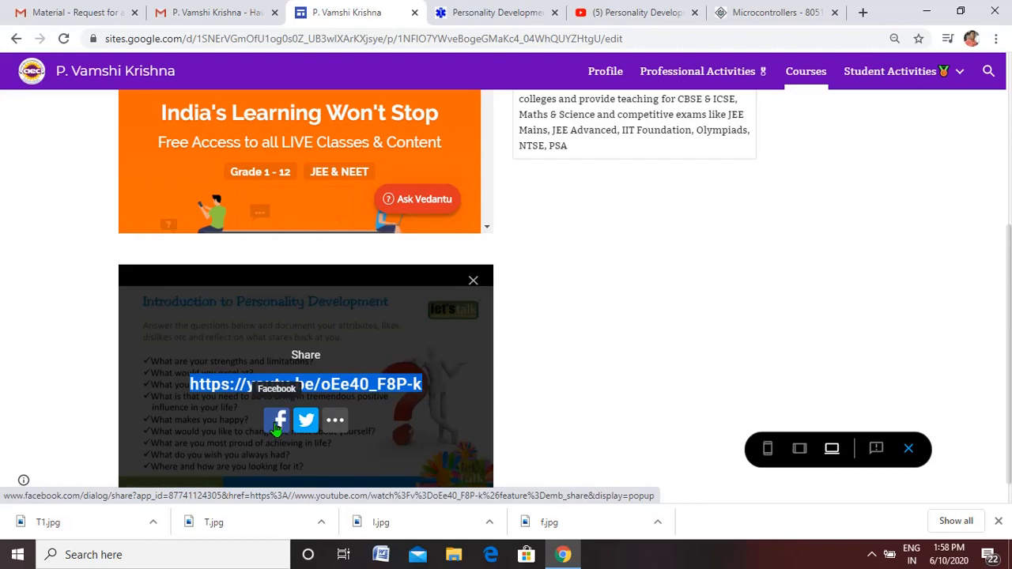
left_click(473, 280)
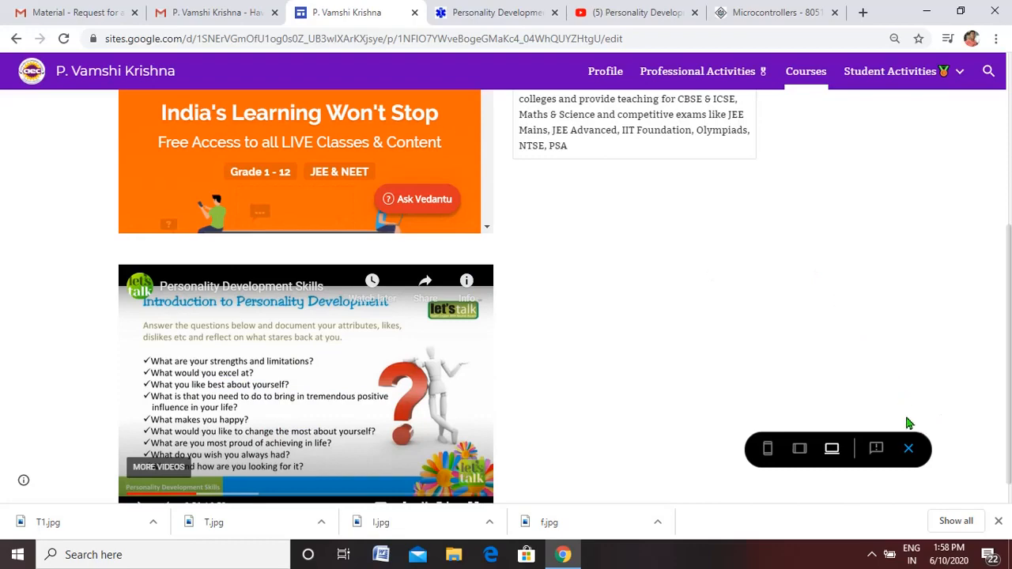
left_click(908, 448)
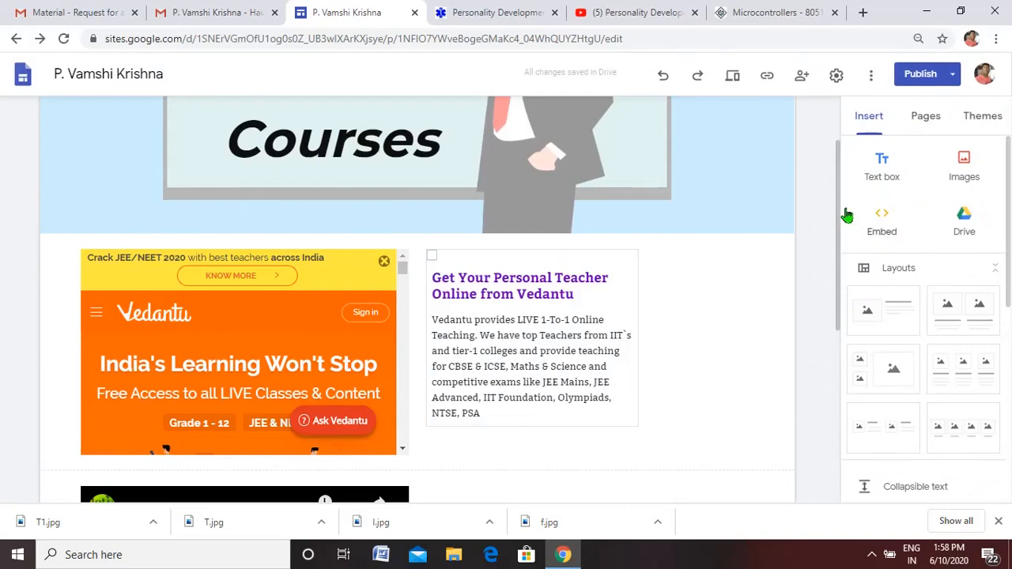
- Open Google Drive from Gmail, look through the folders and files in My Drive, and return to the Courses page editor
left_click_drag(838, 208, 841, 314)
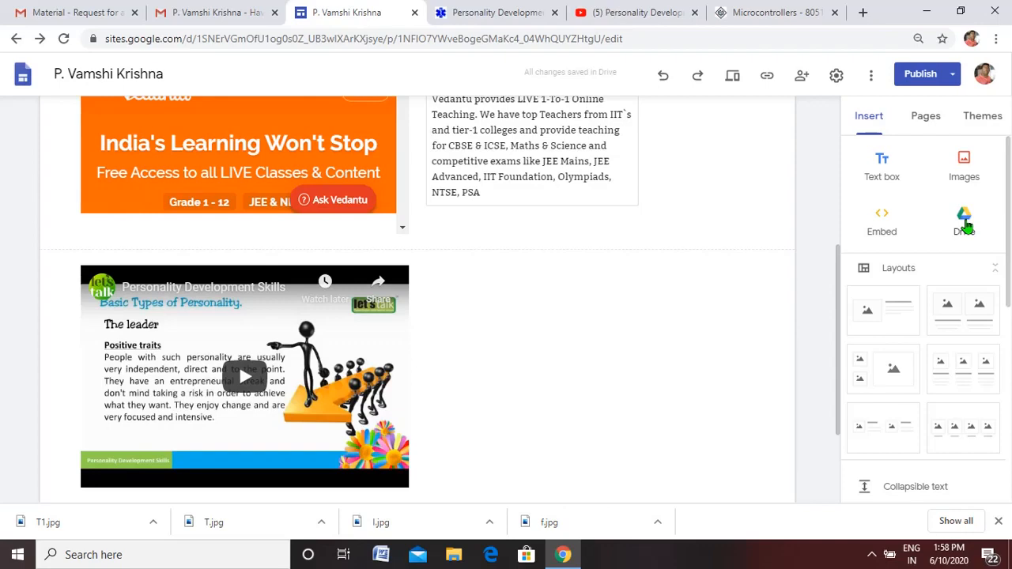
left_click(86, 11)
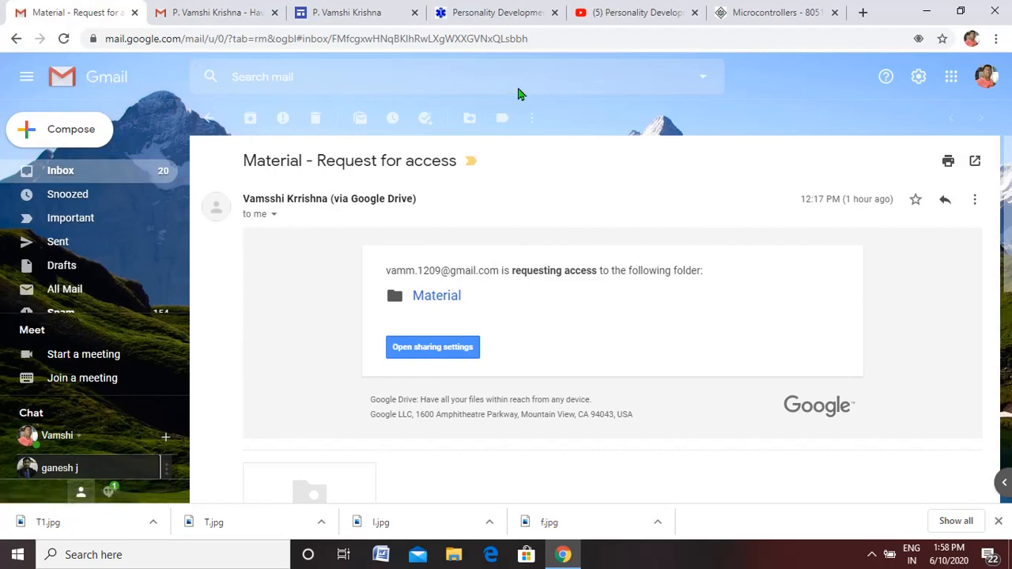
left_click(953, 84)
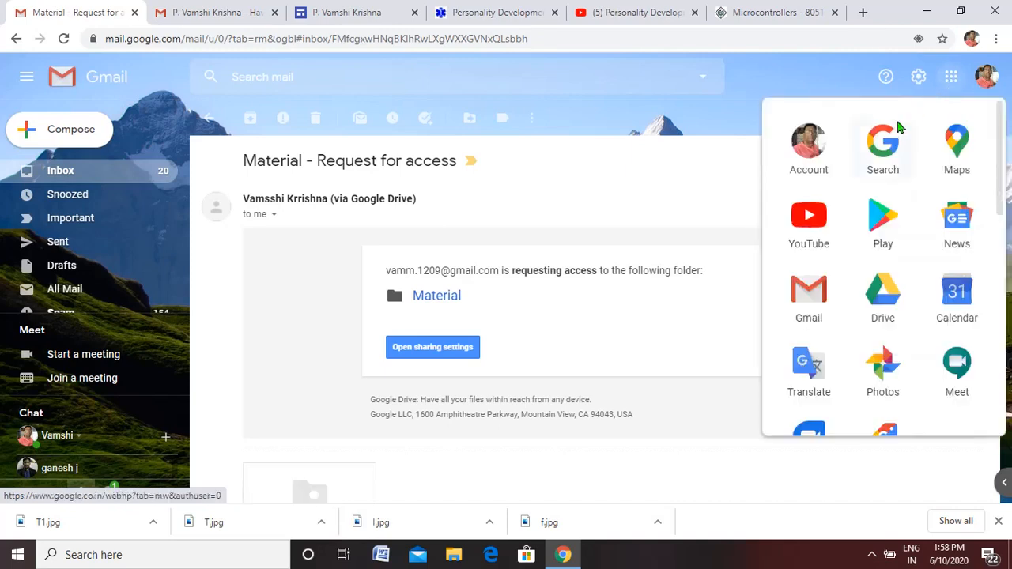
left_click(887, 295)
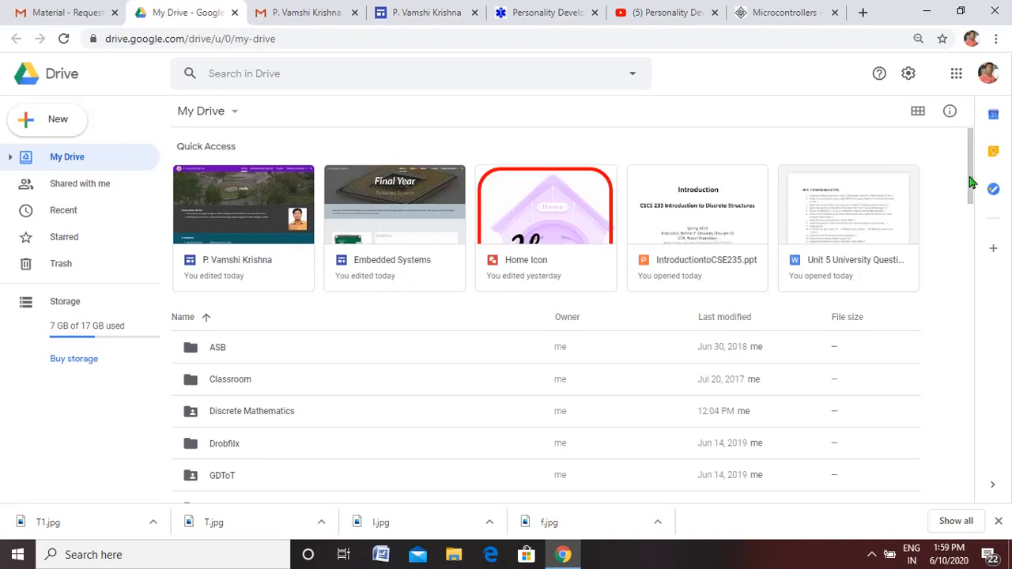
left_click_drag(972, 181, 959, 271)
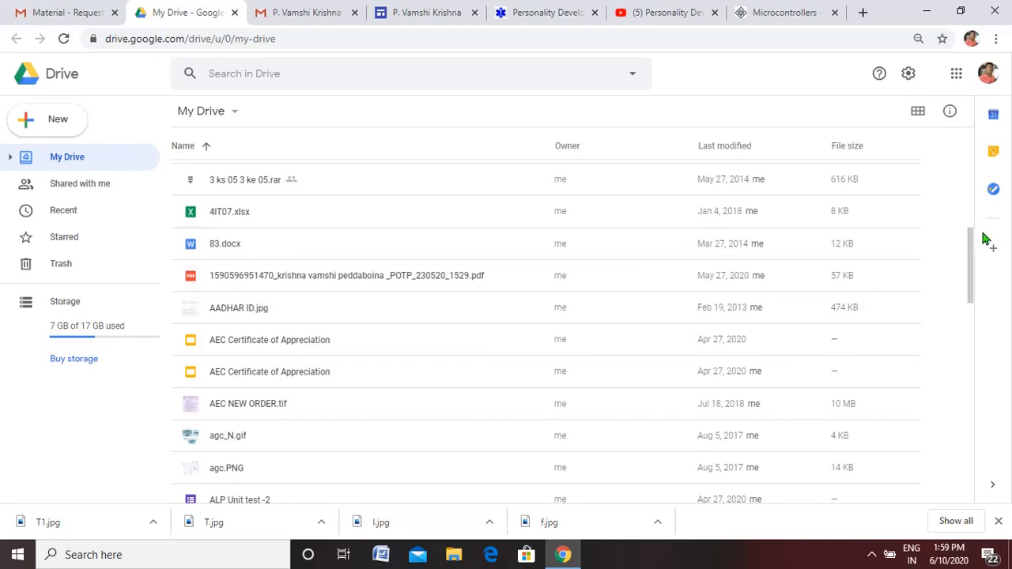
left_click_drag(971, 260, 975, 150)
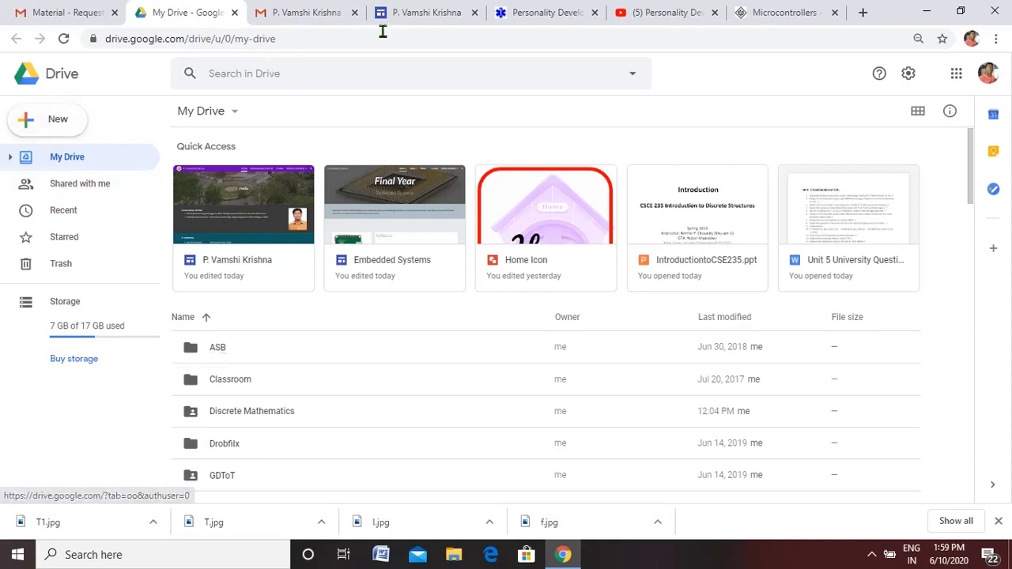
left_click(418, 12)
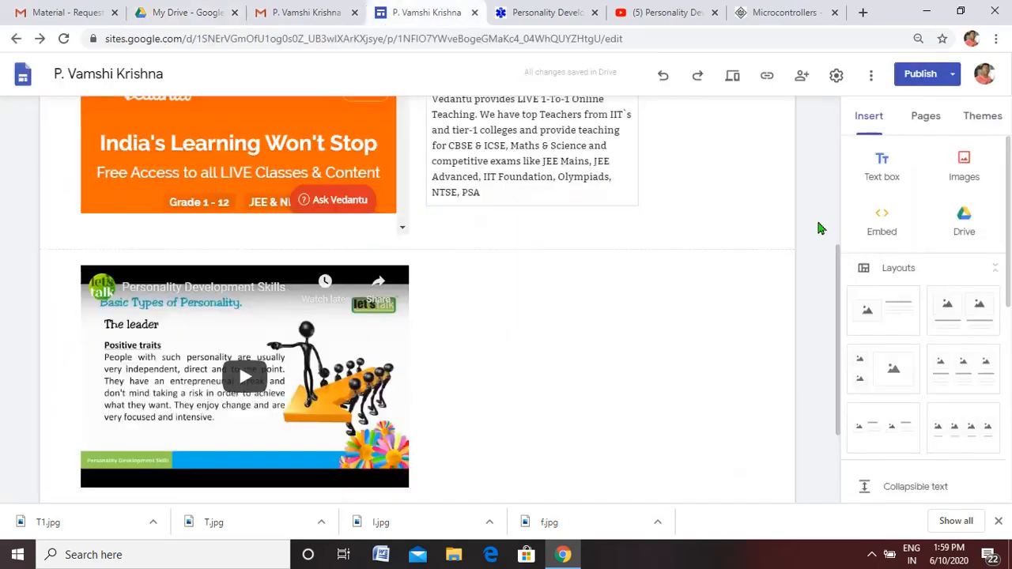
- Insert the Raju Material folder from My Drive into the Courses page
left_click(966, 225)
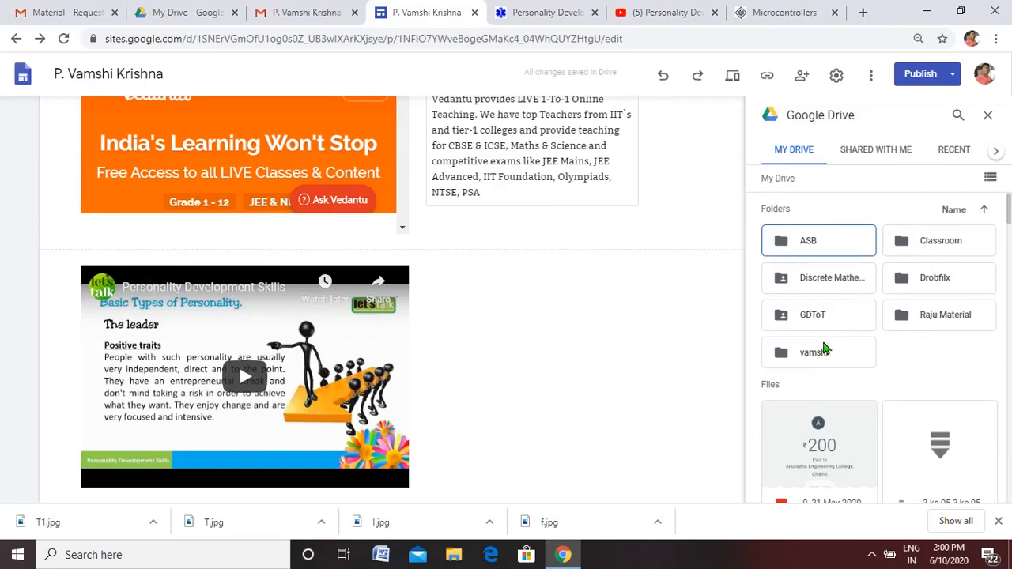
left_click(928, 315)
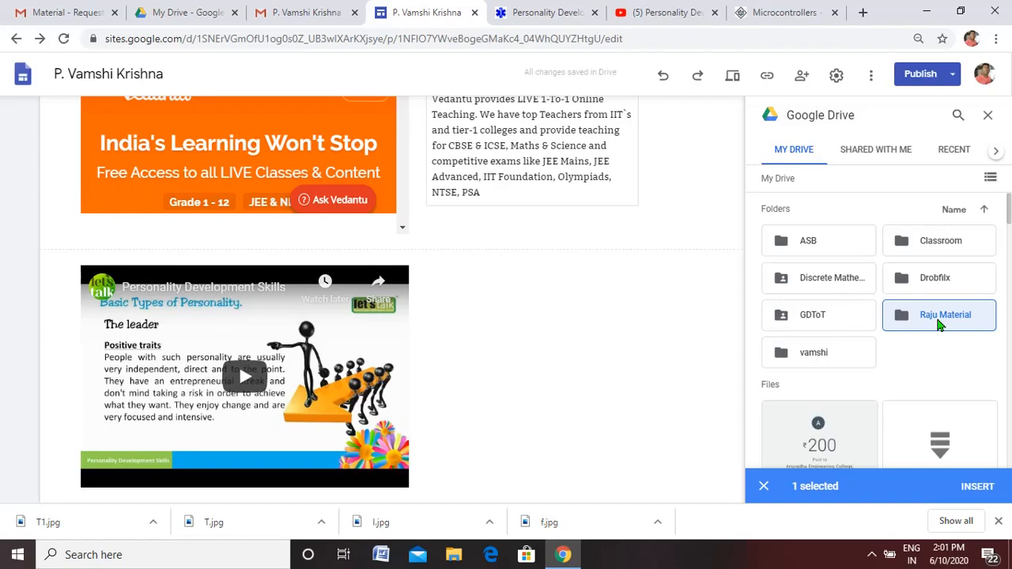
left_click(976, 486)
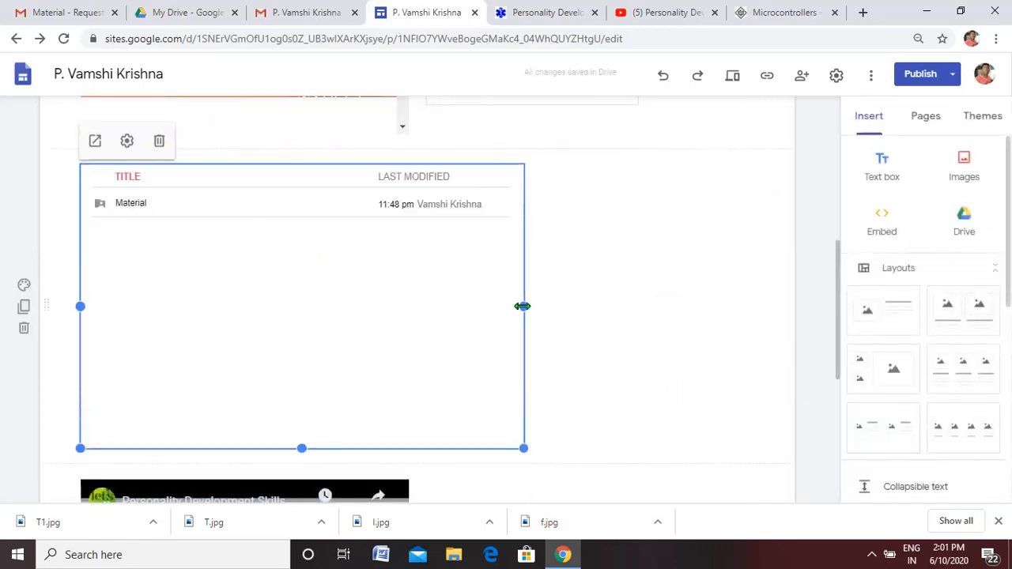
- Shrink the embedded Drive folder to a small box and place it in its own section below the video, aligned with the video's left edge
left_click_drag(523, 306, 221, 292)
left_click_drag(187, 450, 524, 411)
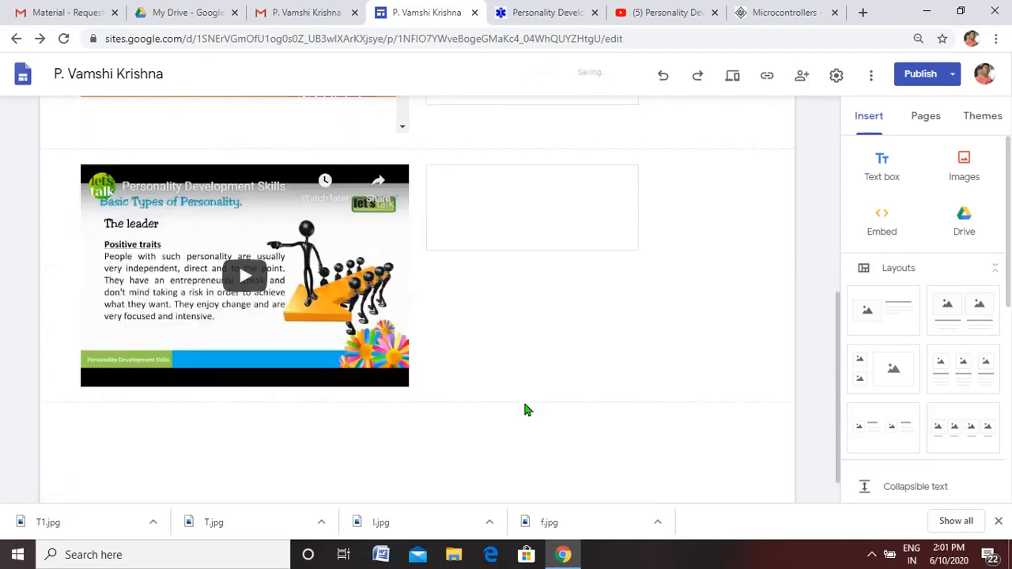
left_click_drag(493, 255, 269, 452)
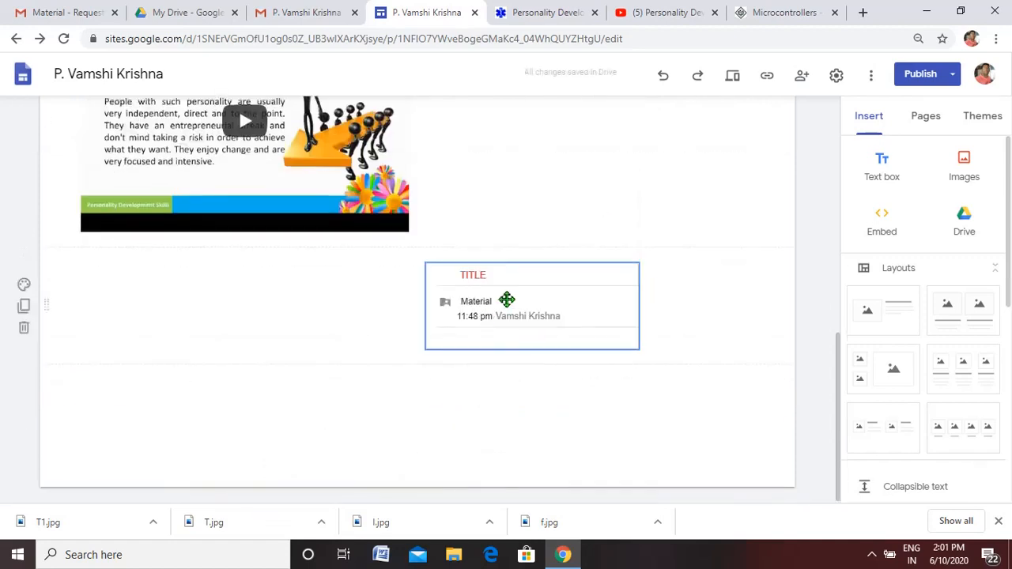
left_click_drag(506, 296, 155, 340)
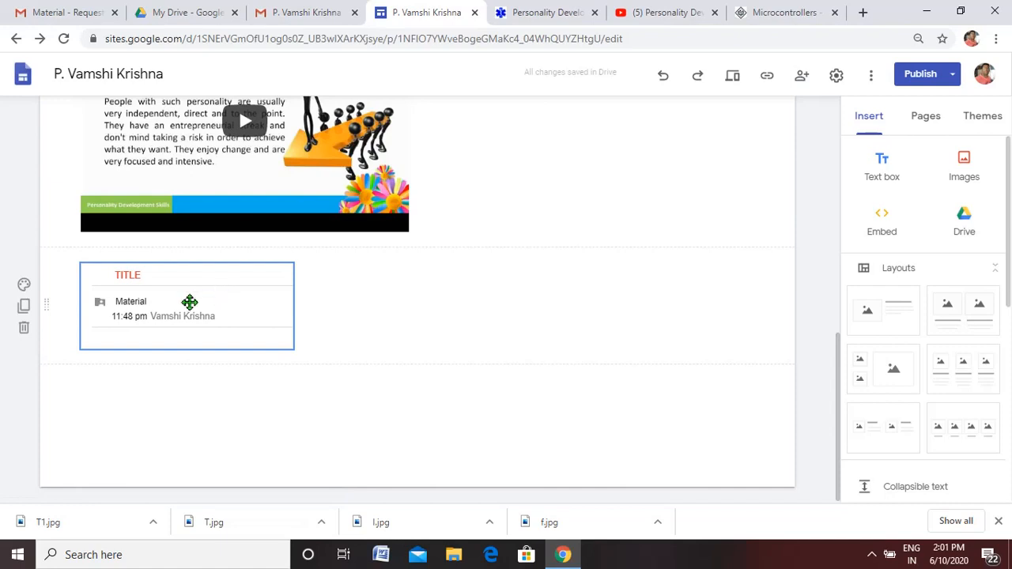
mouse_move(190, 302)
left_mouse_down()
mouse_move(194, 343)
mouse_move(186, 294)
left_mouse_up()
- Review the draft of the Courses page through to the embedded folder and publish the site changes
left_click(926, 78)
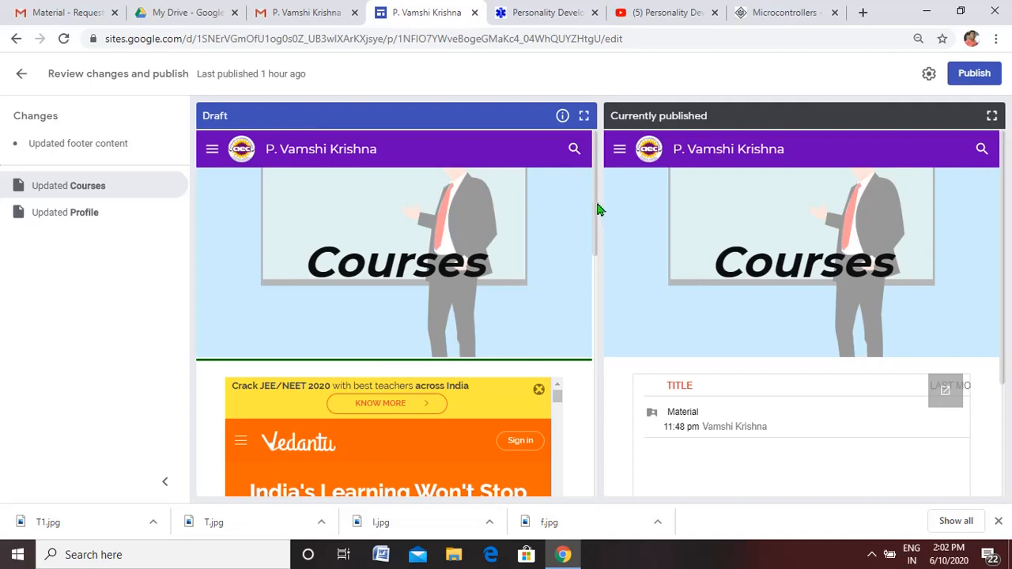
left_click_drag(596, 208, 596, 296)
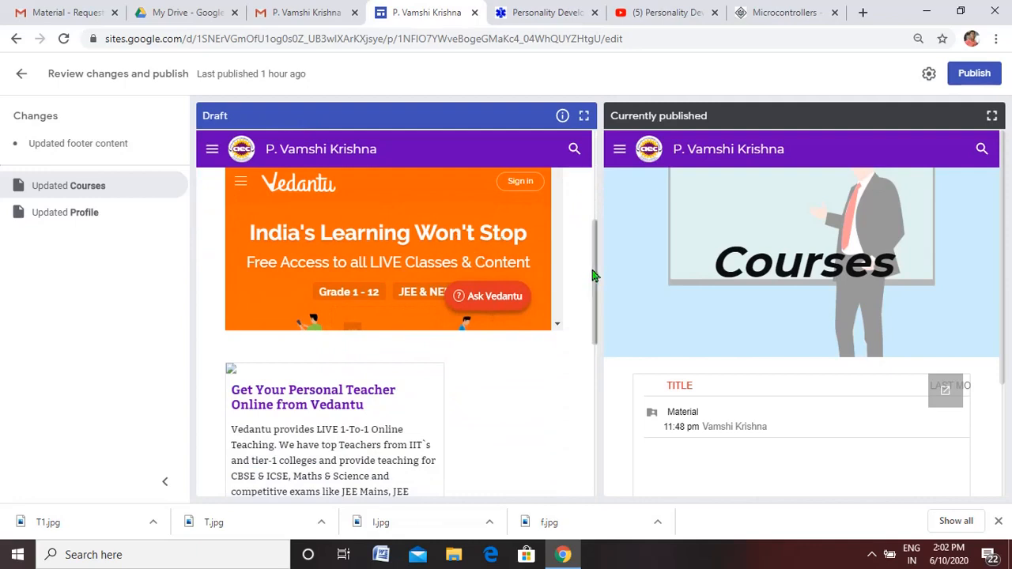
left_click_drag(593, 273, 596, 389)
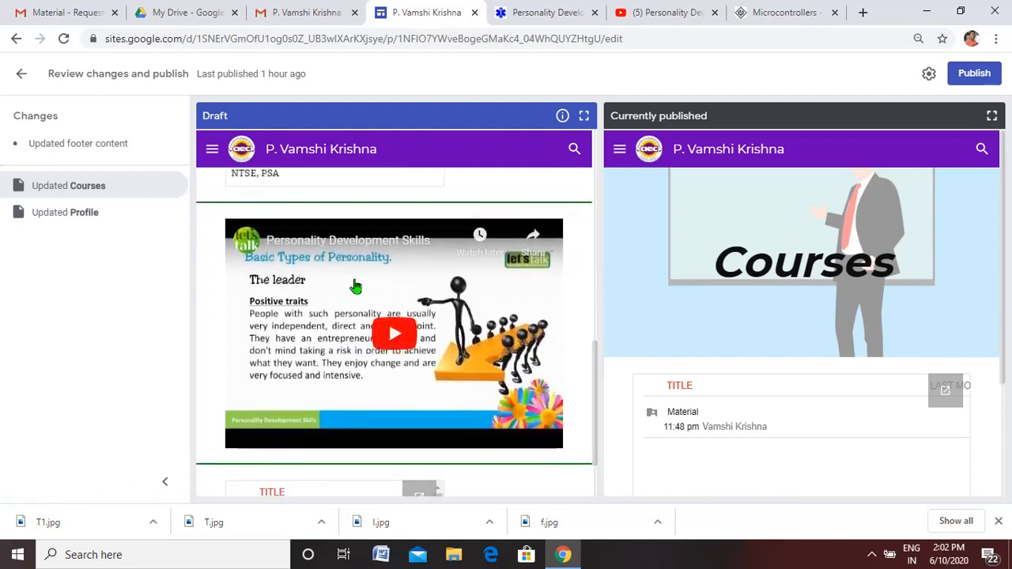
left_click_drag(597, 370, 607, 423)
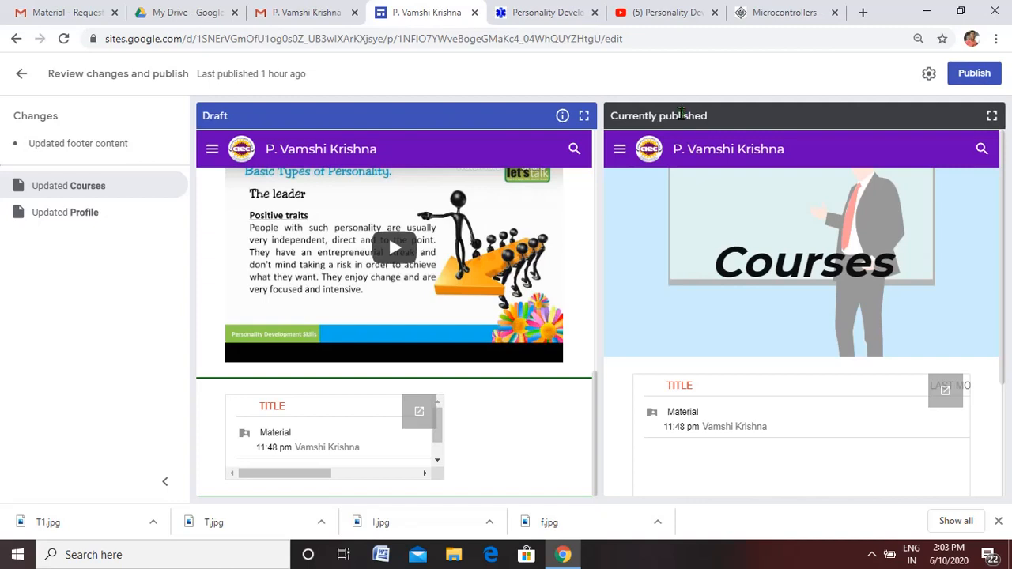
left_click(969, 75)
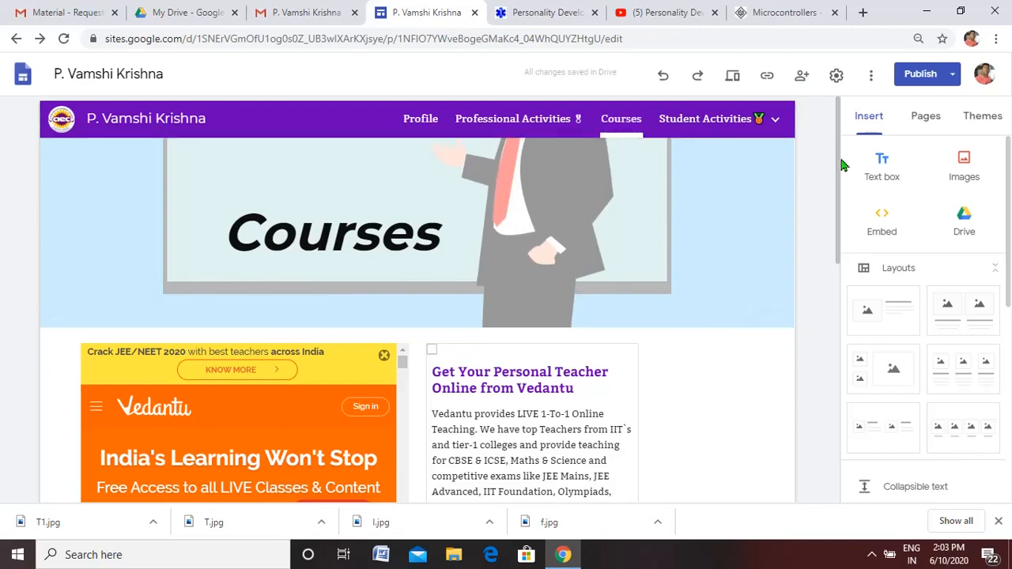
- View the published site and check the Vedantu embed, video and Drive folder on the Courses page
left_click(953, 80)
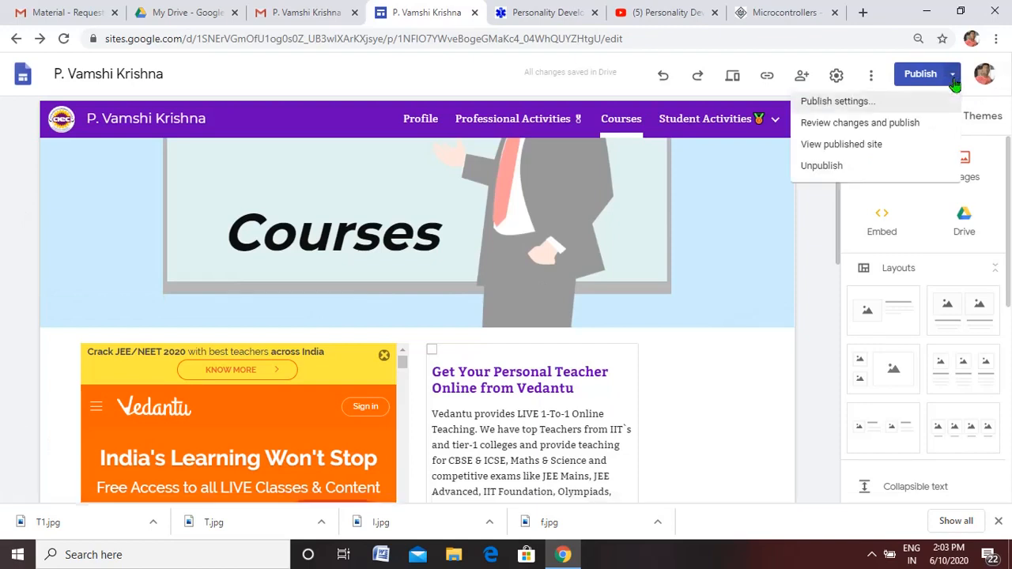
left_click(868, 150)
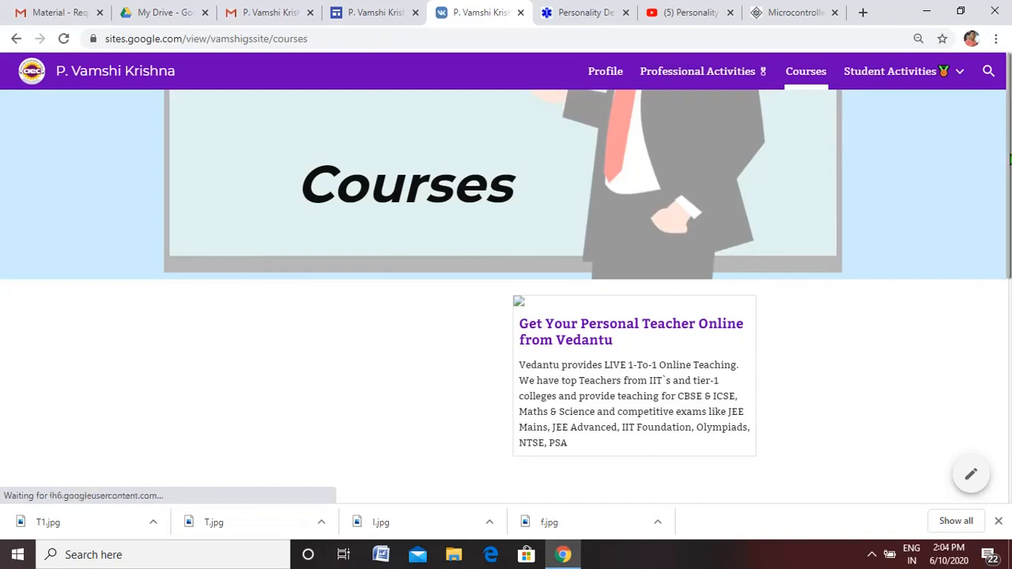
scroll(1010, 158, "down", 2)
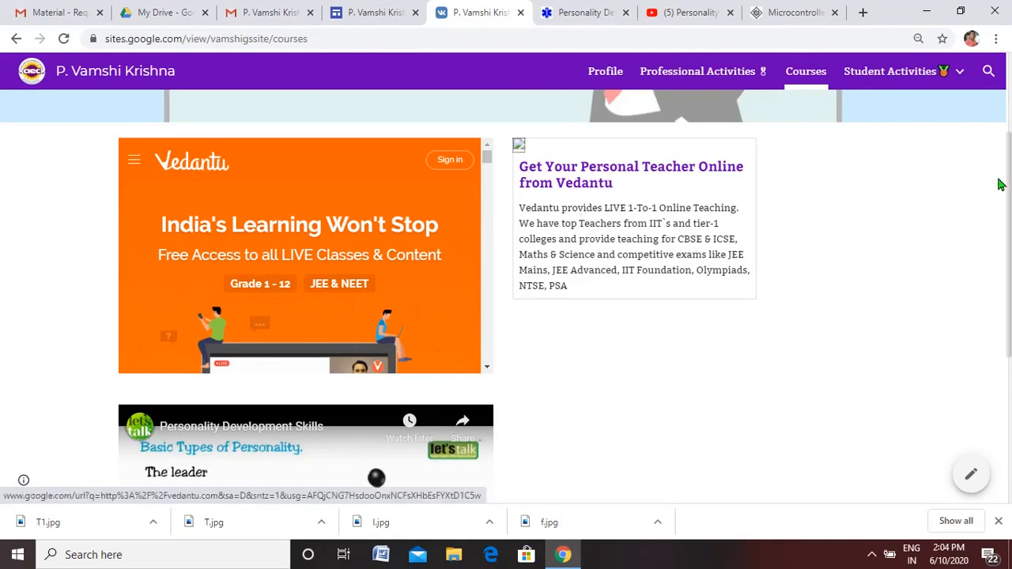
scroll(493, 267, "down", 4)
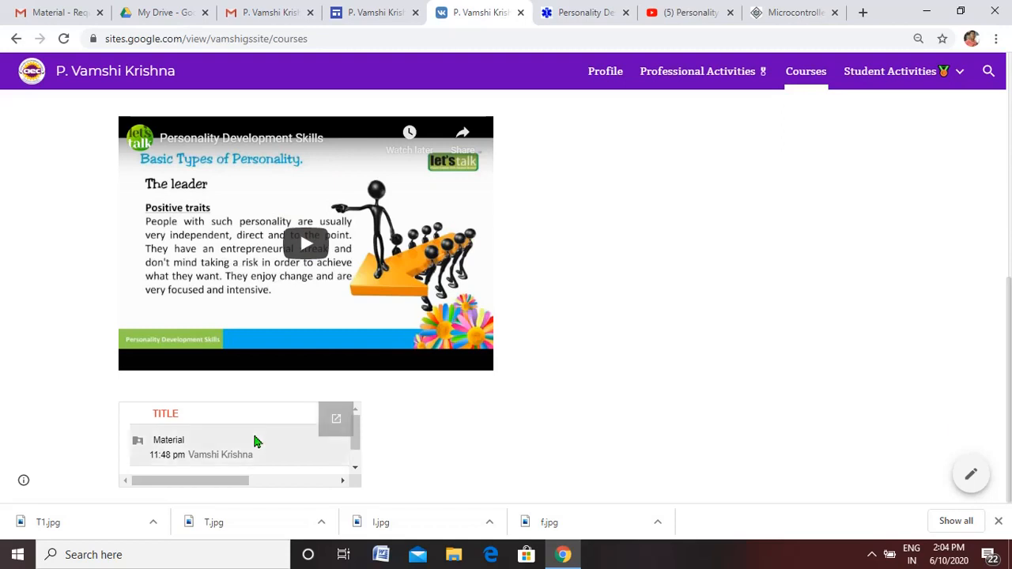
- Open the embedded Material folder, browse ADIC and its unit 5 notes and unit 5 notes (2) subfolders, and return to the page editor
left_click(169, 443)
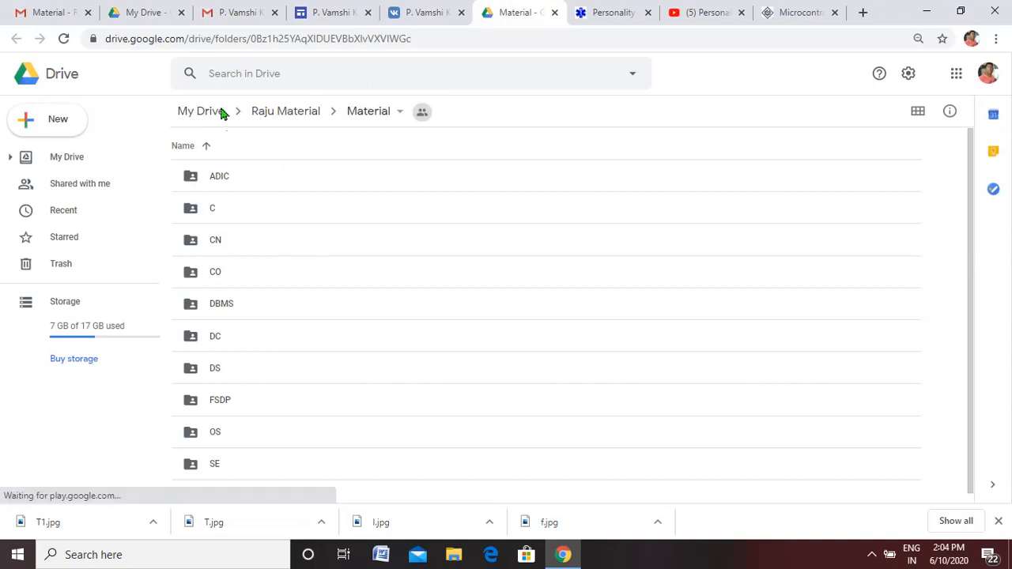
left_click(225, 178)
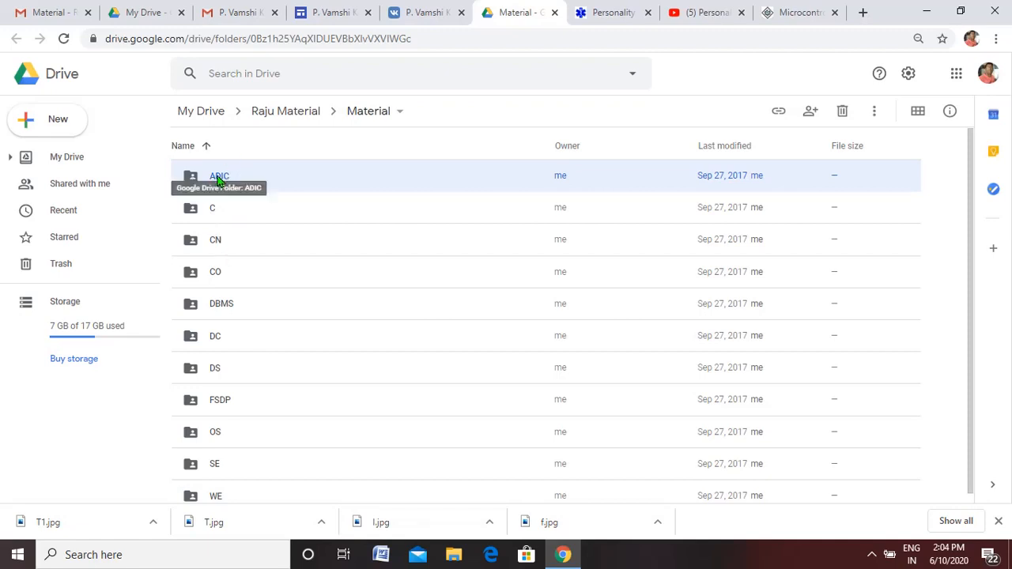
double_click(237, 174)
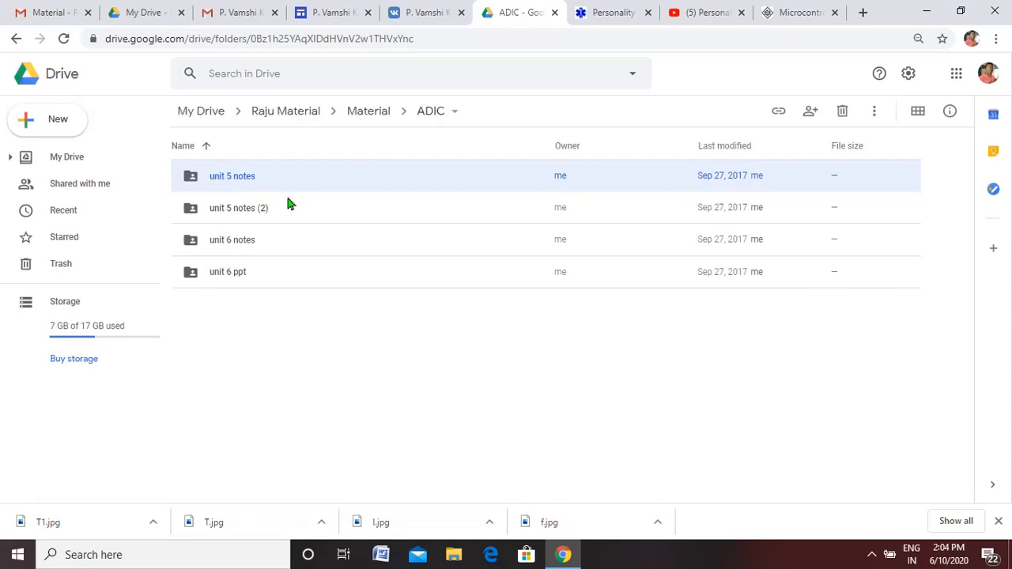
double_click(237, 177)
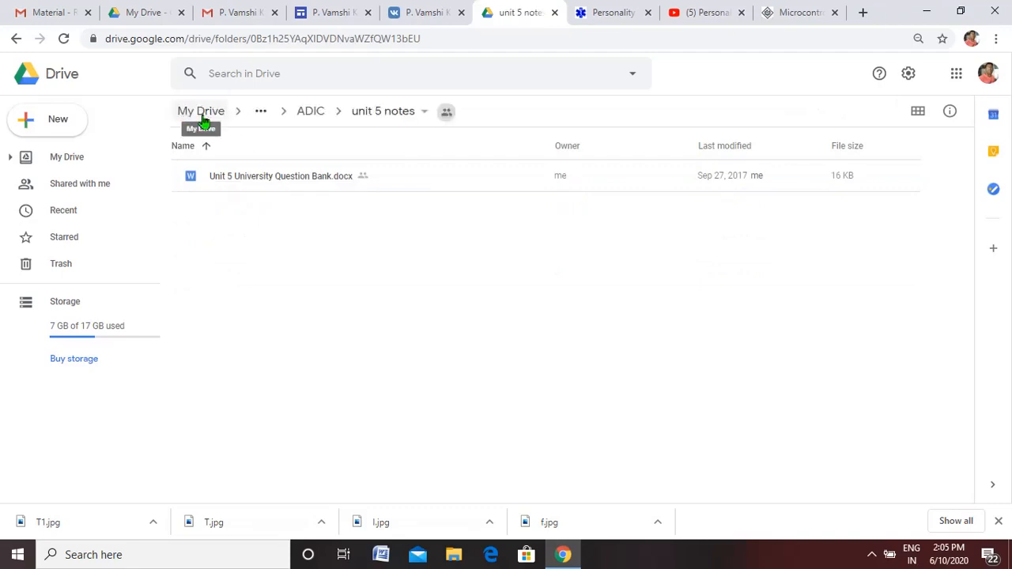
left_click(16, 38)
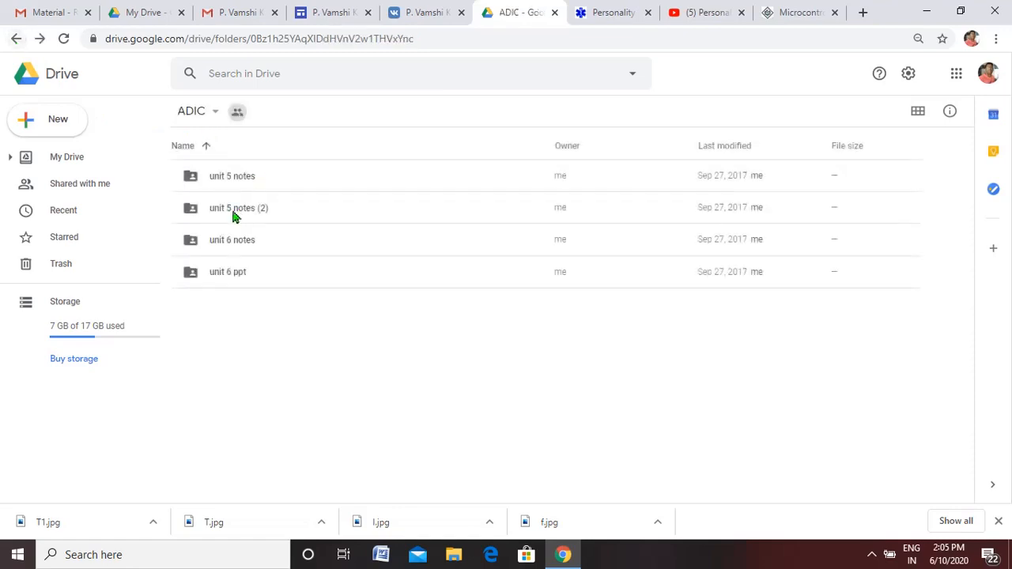
left_click(234, 214)
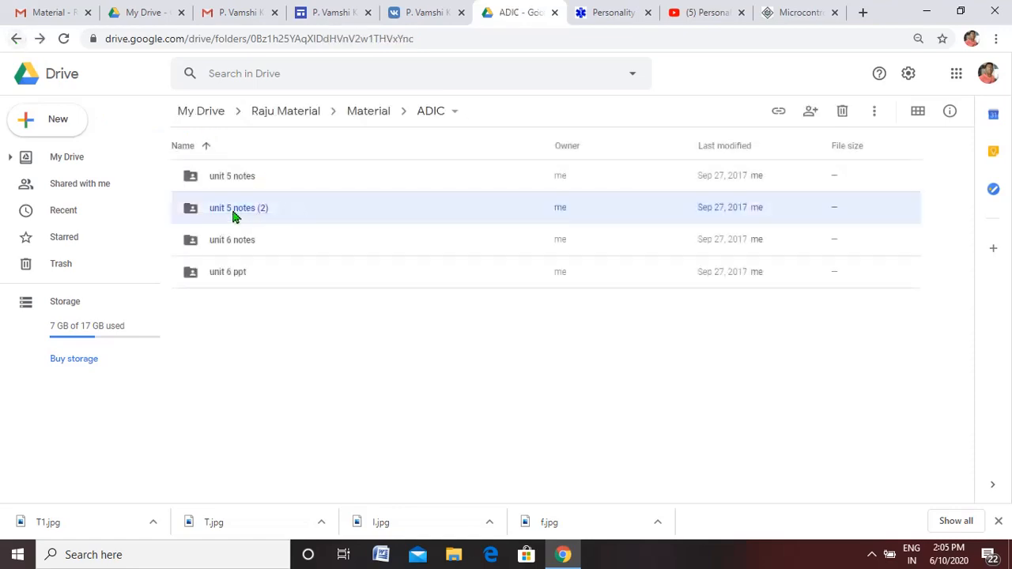
double_click(234, 214)
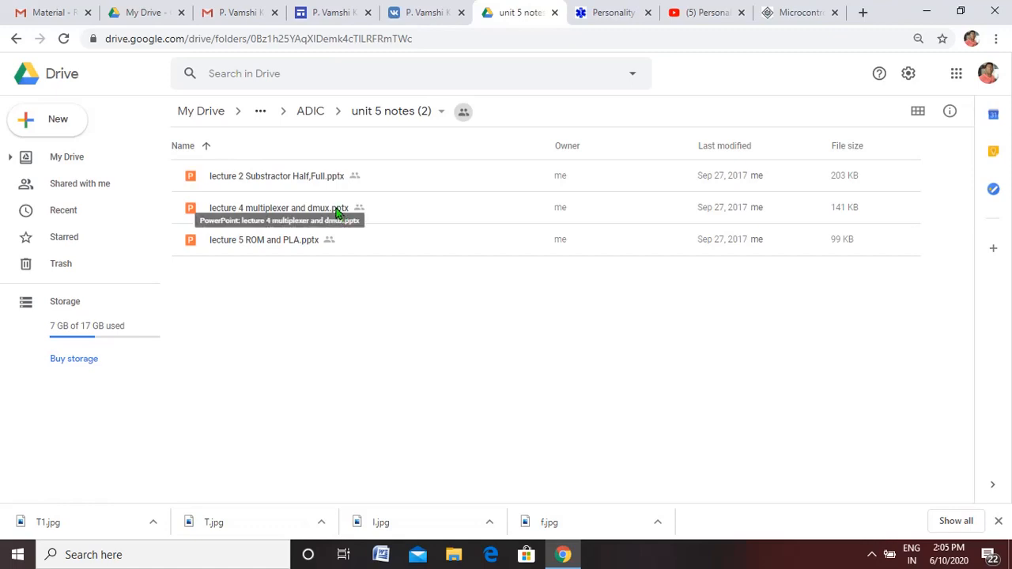
left_click(16, 37)
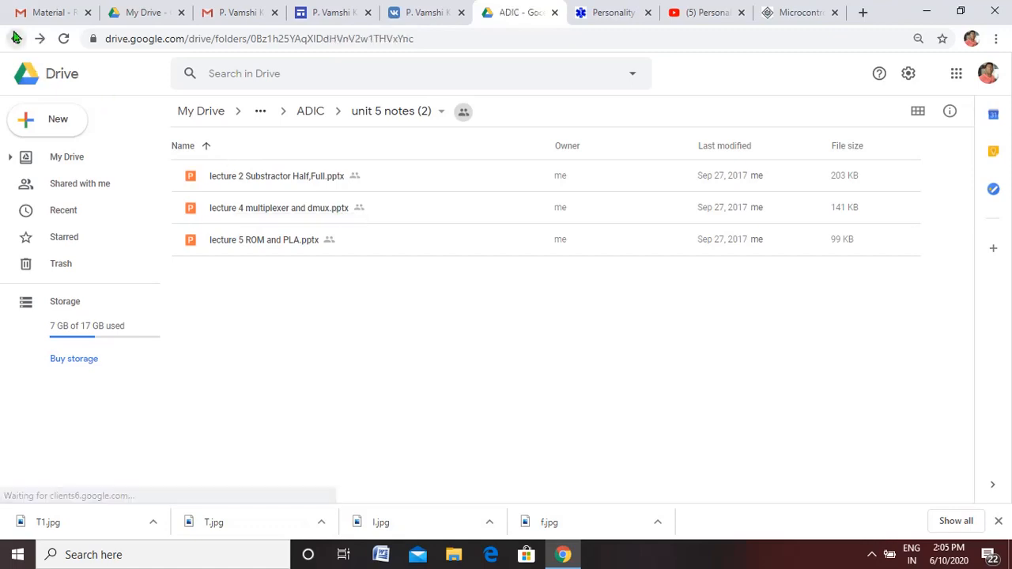
left_click(335, 14)
- Review the Courses page in the editor from the header down to the embedded Material folder
mouse_move(394, 290)
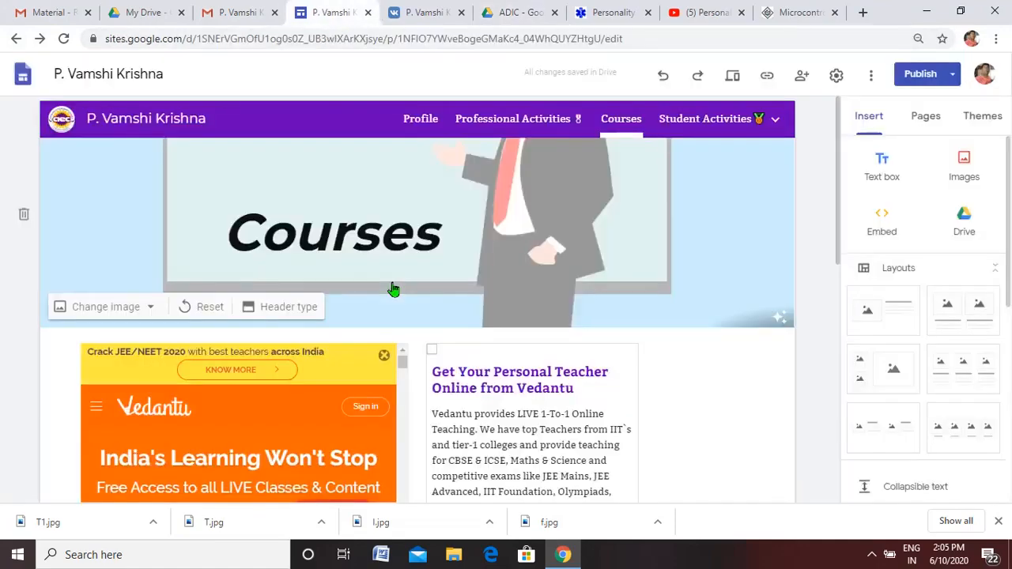
left_click_drag(843, 185, 842, 125)
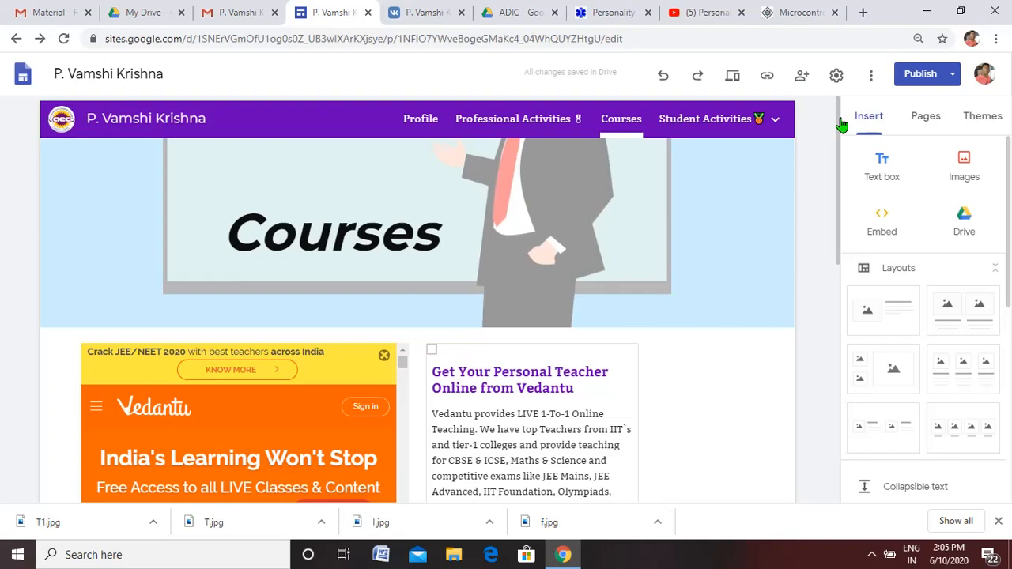
left_click_drag(839, 125, 838, 335)
left_click(170, 334)
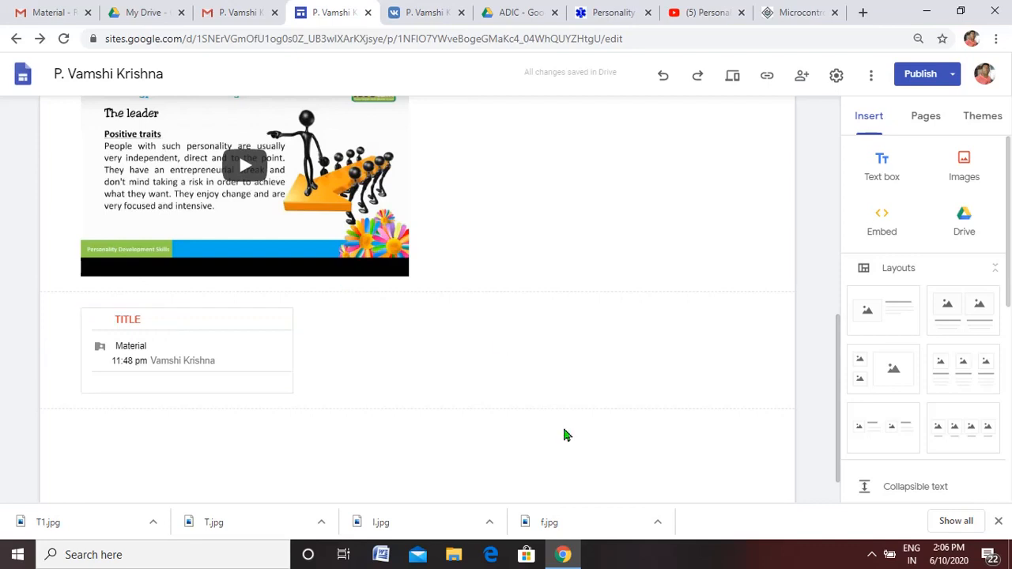
left_click_drag(838, 357, 840, 117)
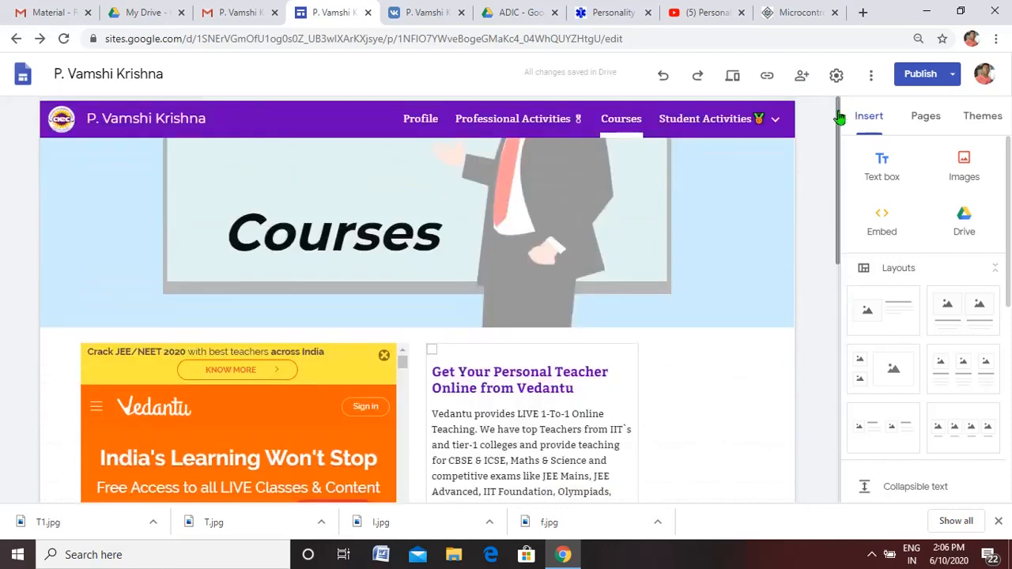
- Open the site's sharing settings and remove the existing Published Viewer from the people with access
left_click(802, 75)
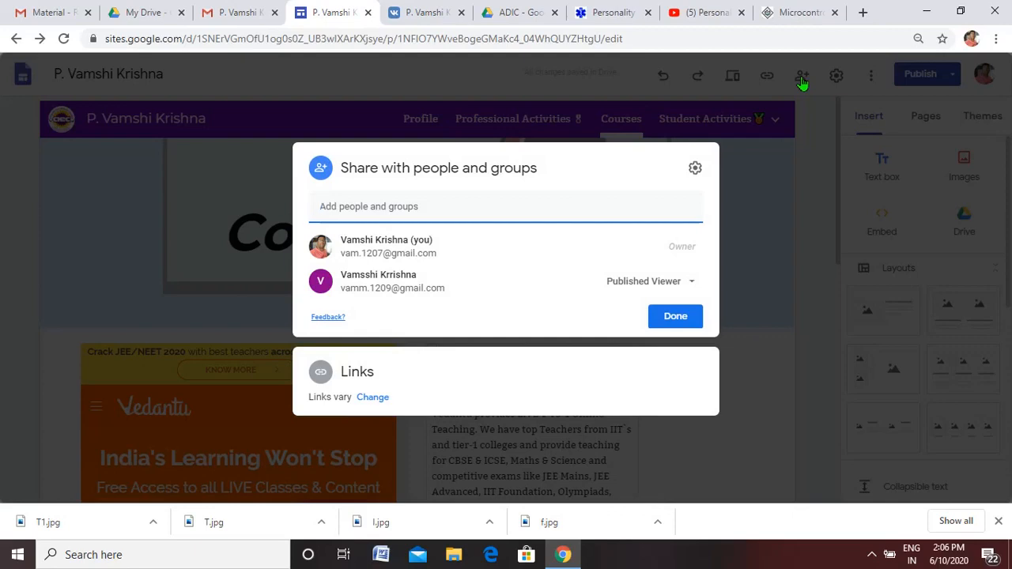
left_click(815, 182)
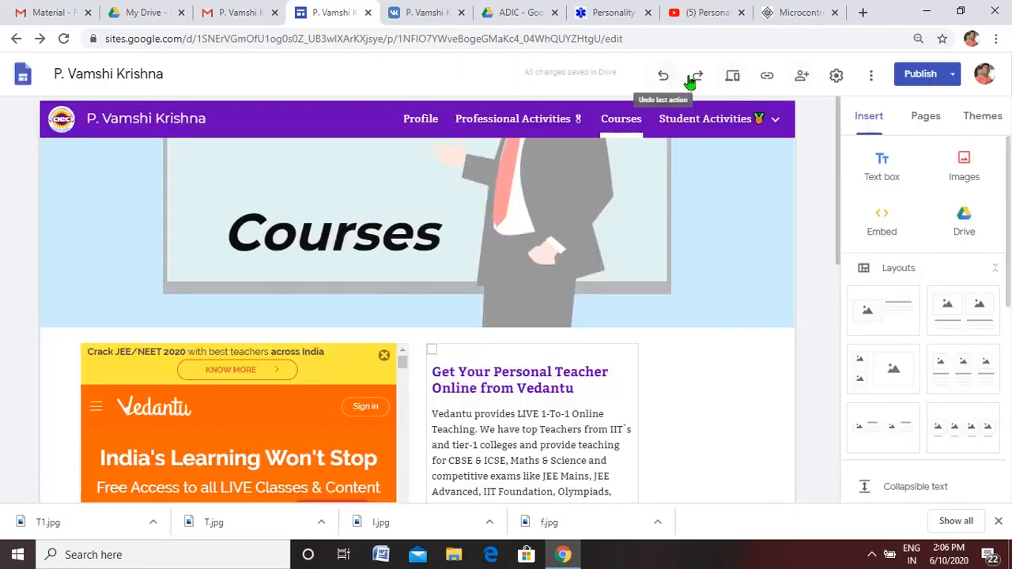
left_click(803, 79)
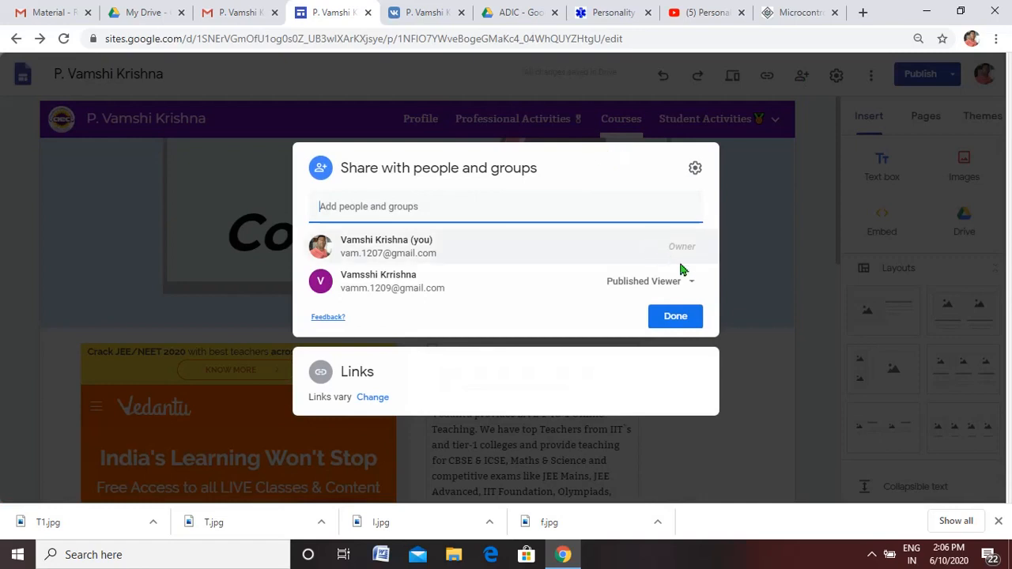
left_click(692, 283)
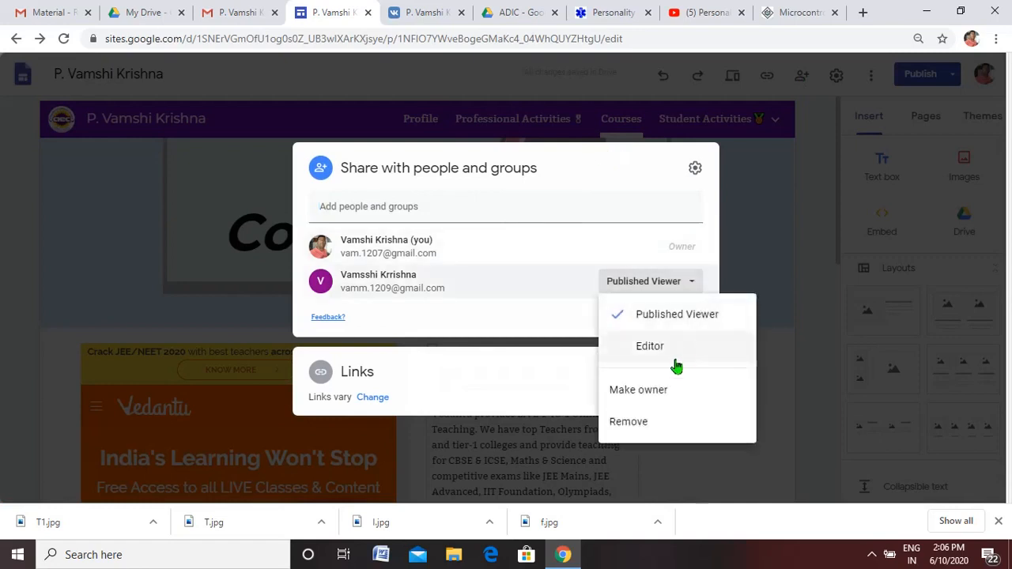
left_click(636, 423)
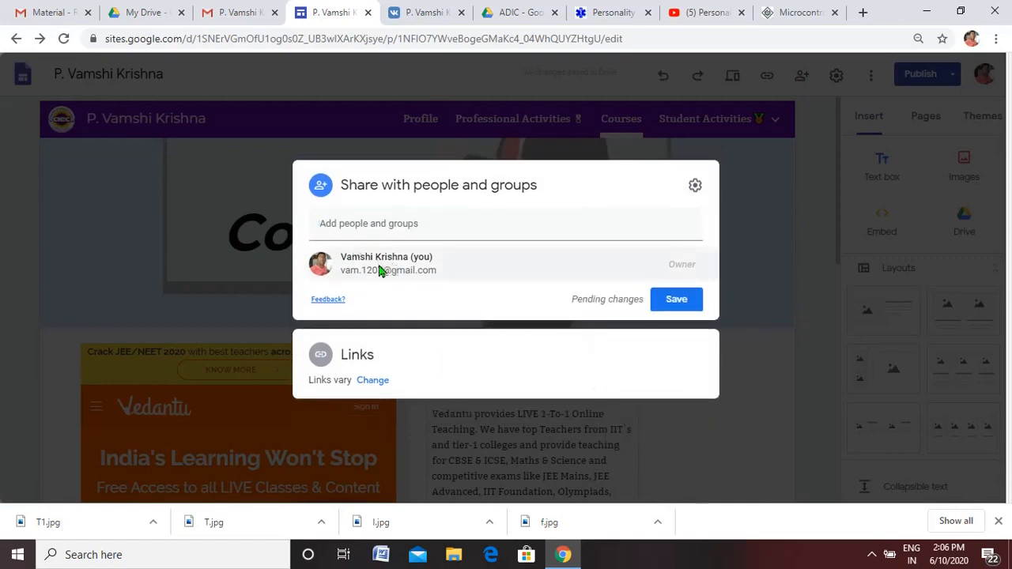
- Share the site with the removed account again as Published Viewer, keeping Notify people enabled, and send the invitation
mouse_move(423, 268)
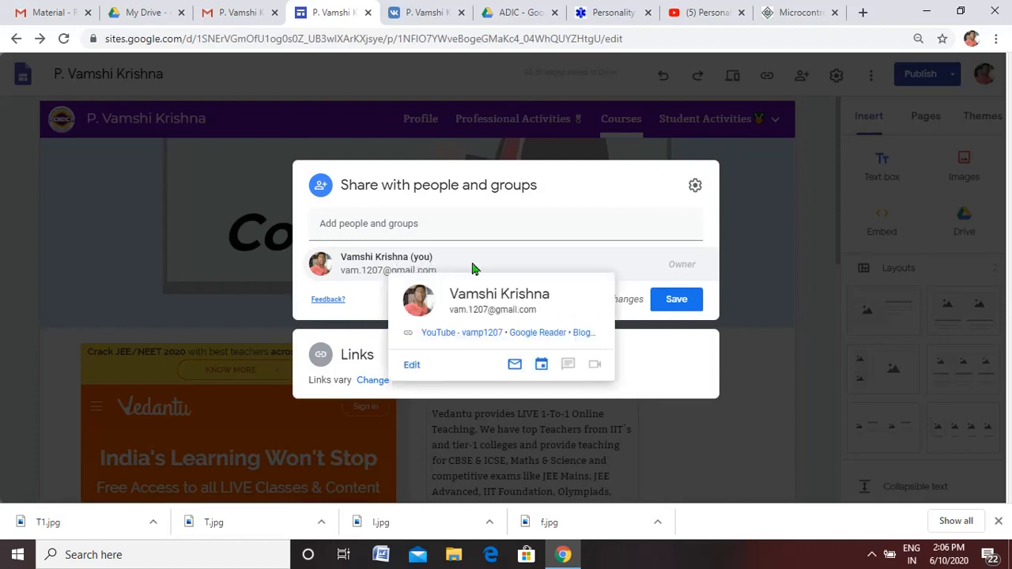
left_click(407, 226)
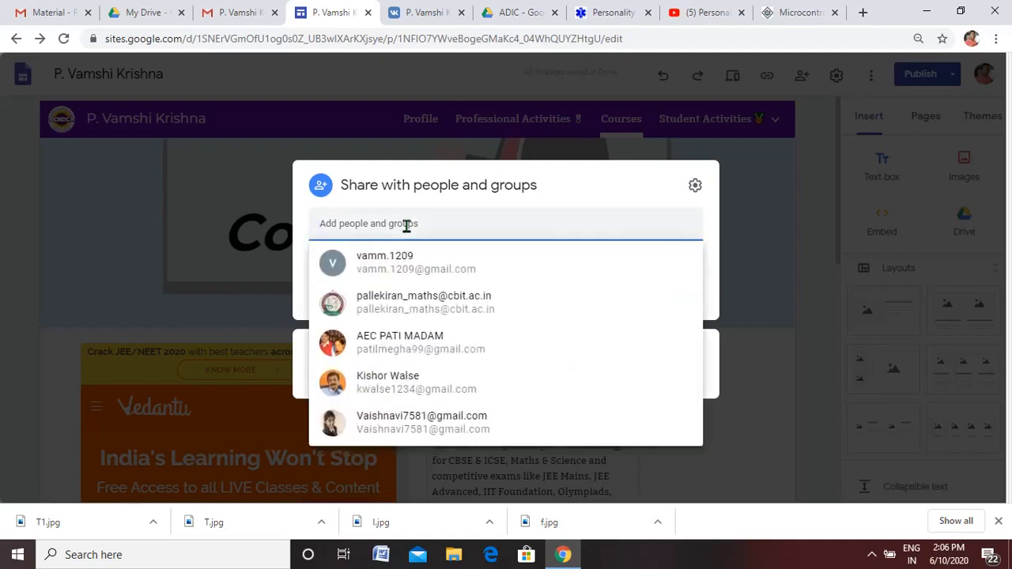
left_click(366, 219)
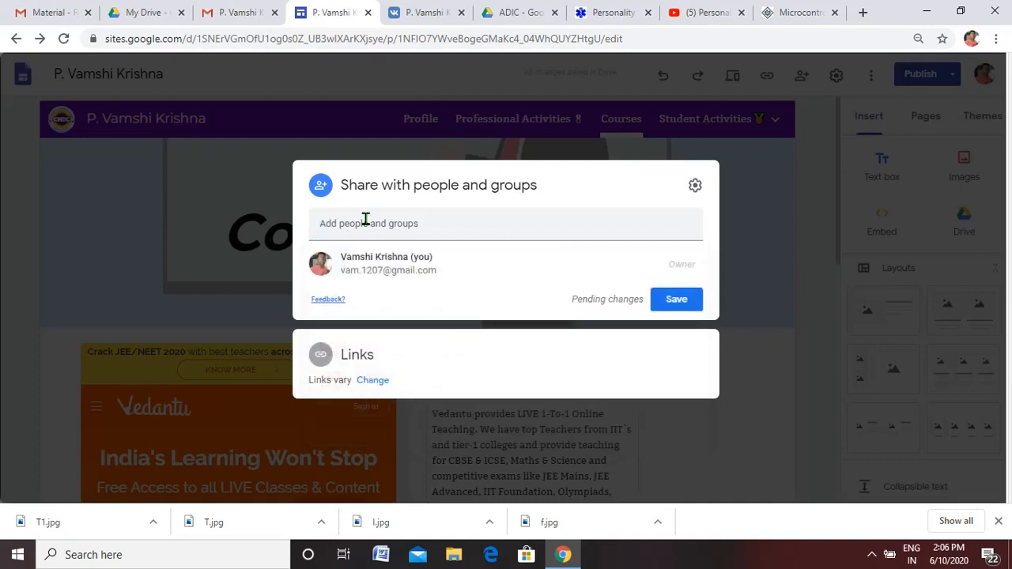
left_click(365, 221)
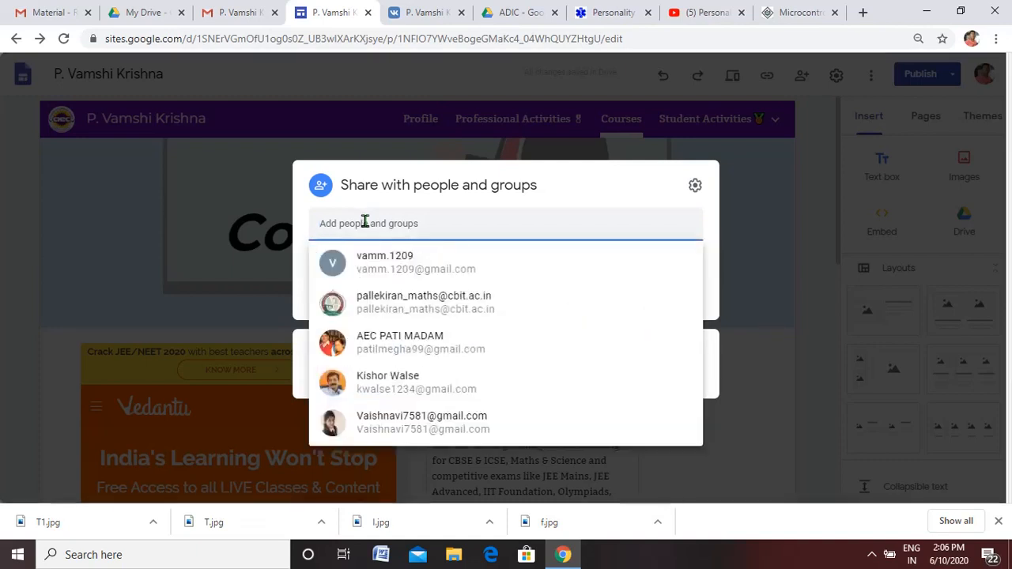
left_click(416, 271)
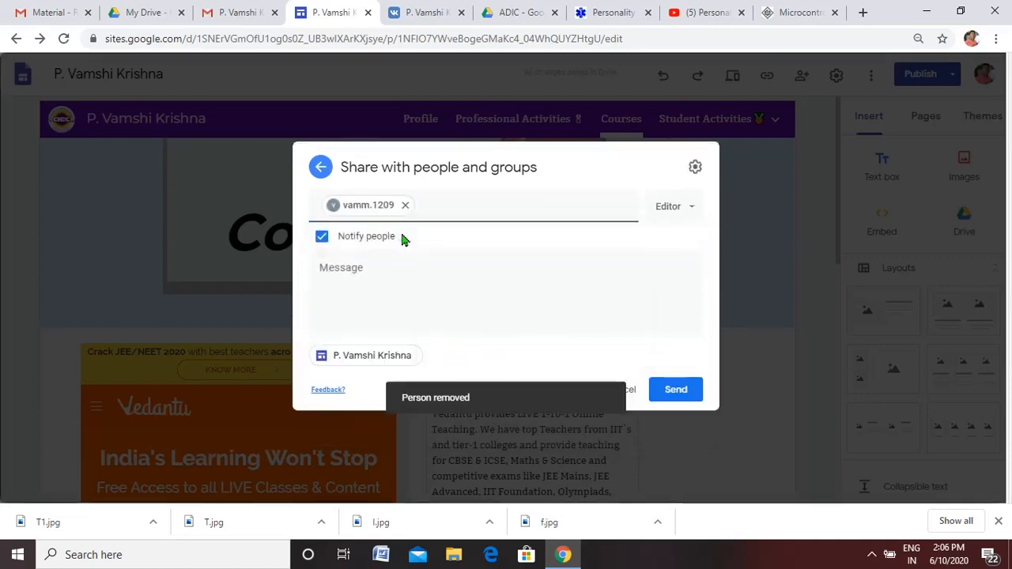
mouse_move(398, 196)
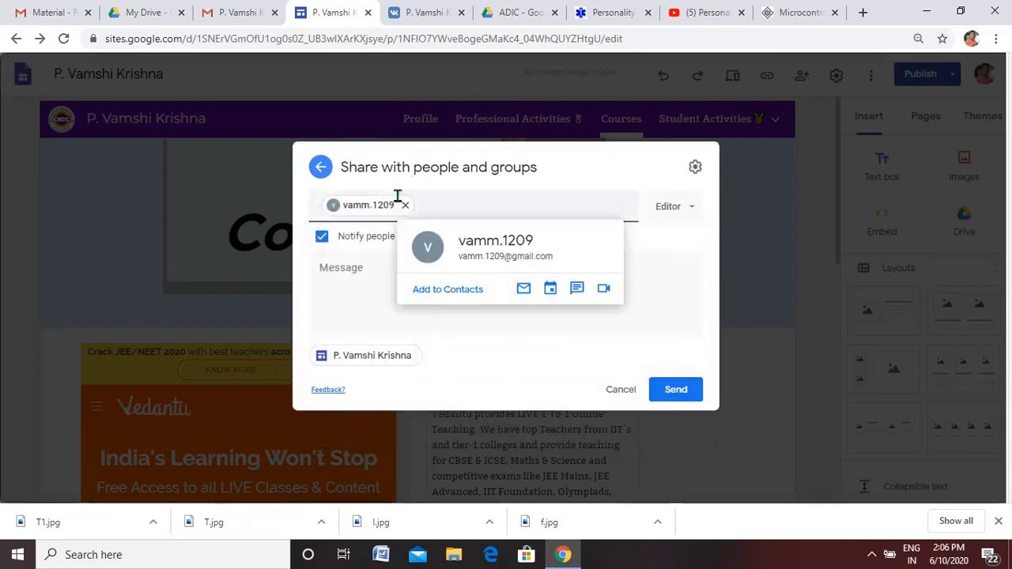
left_click(692, 212)
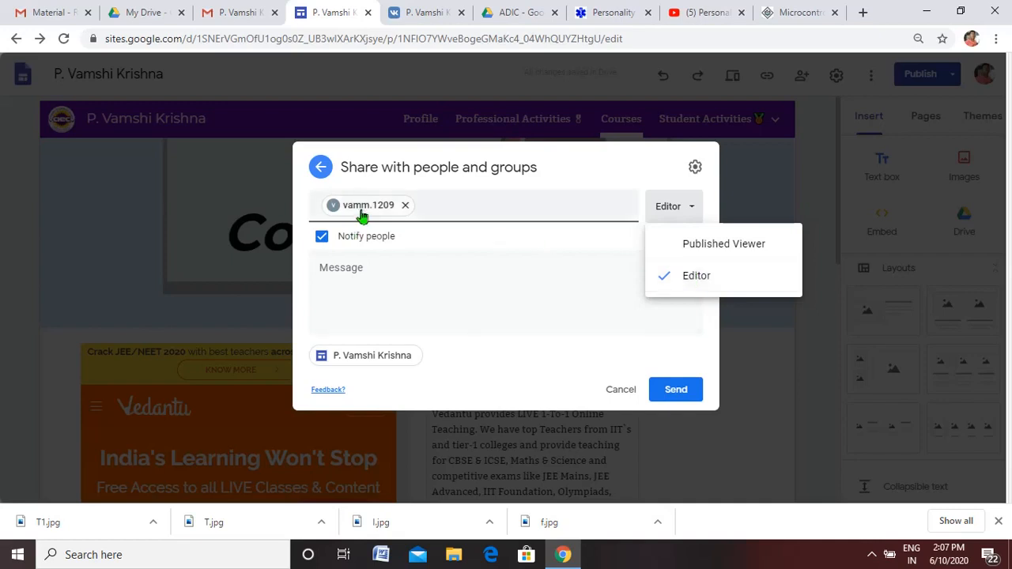
mouse_move(362, 215)
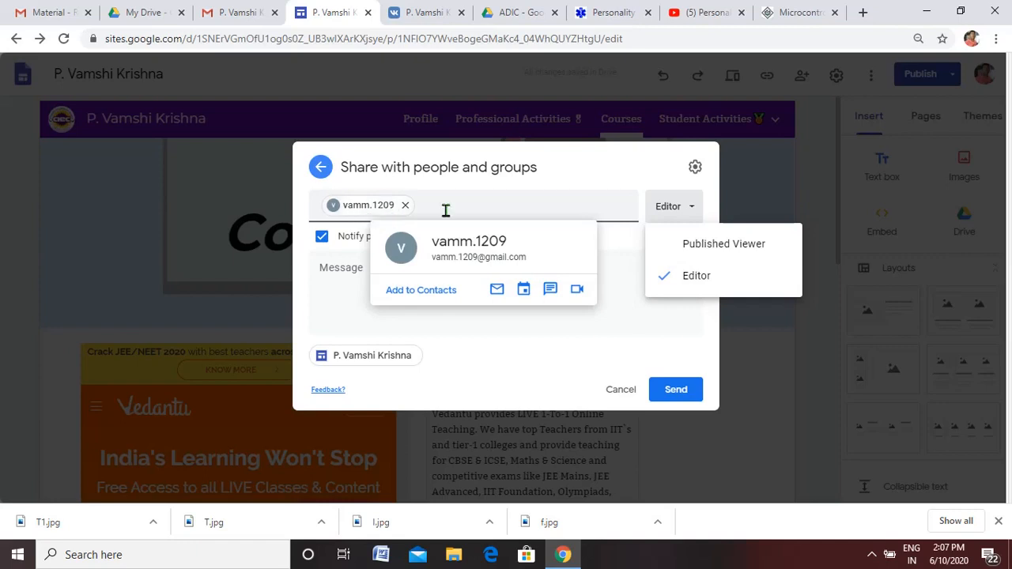
left_click(726, 247)
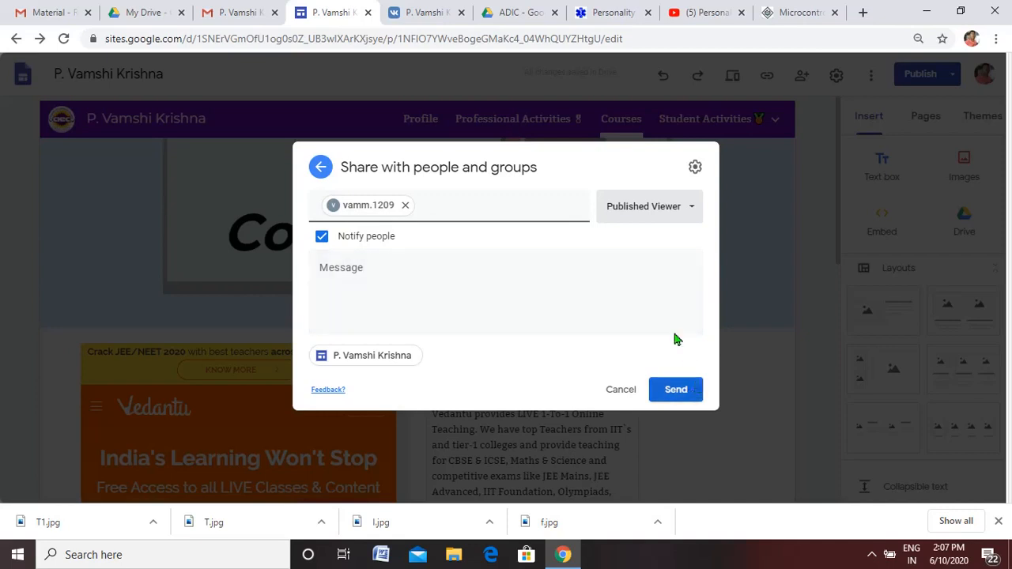
left_click(678, 393)
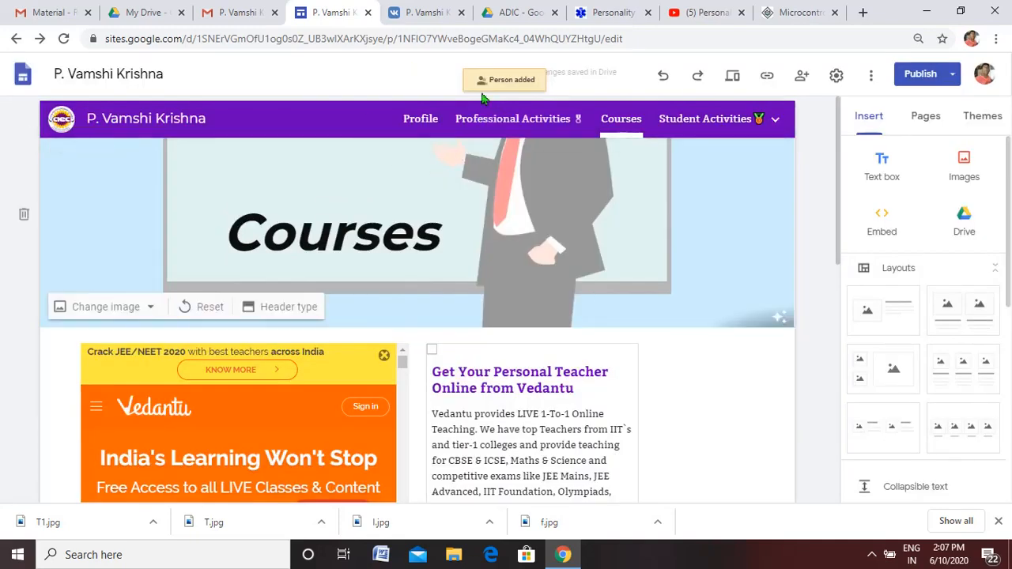
- Switch to Gmail, check the recipient's inbox for the sharing notification, and compare the sender's and recipient's account addresses
left_click(237, 13)
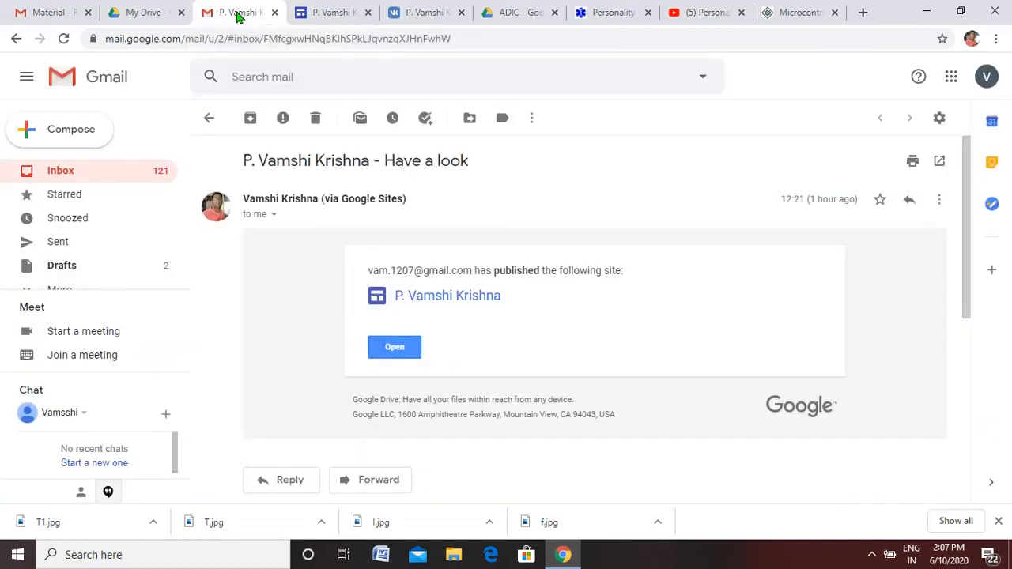
left_click(80, 172)
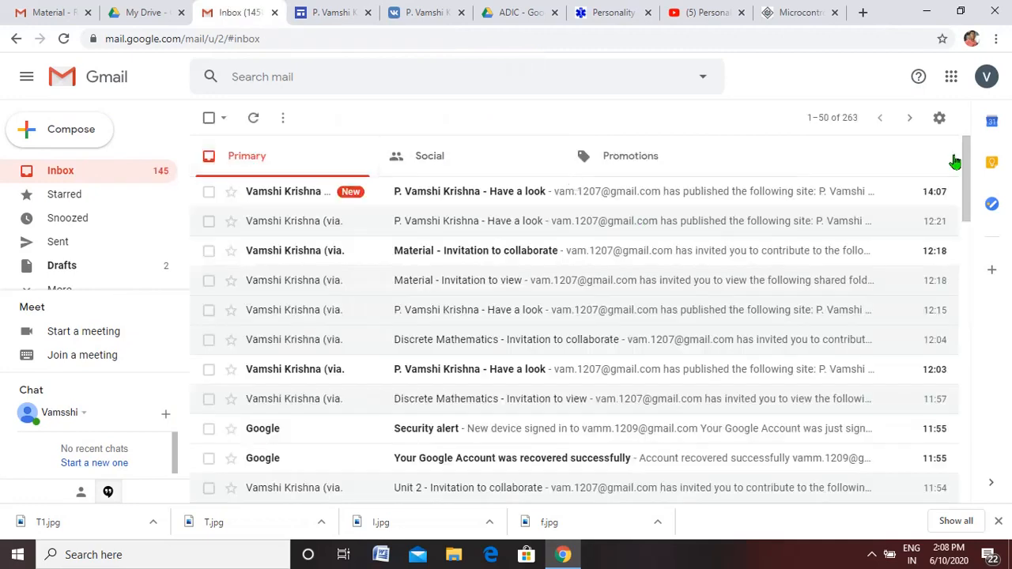
left_click(45, 12)
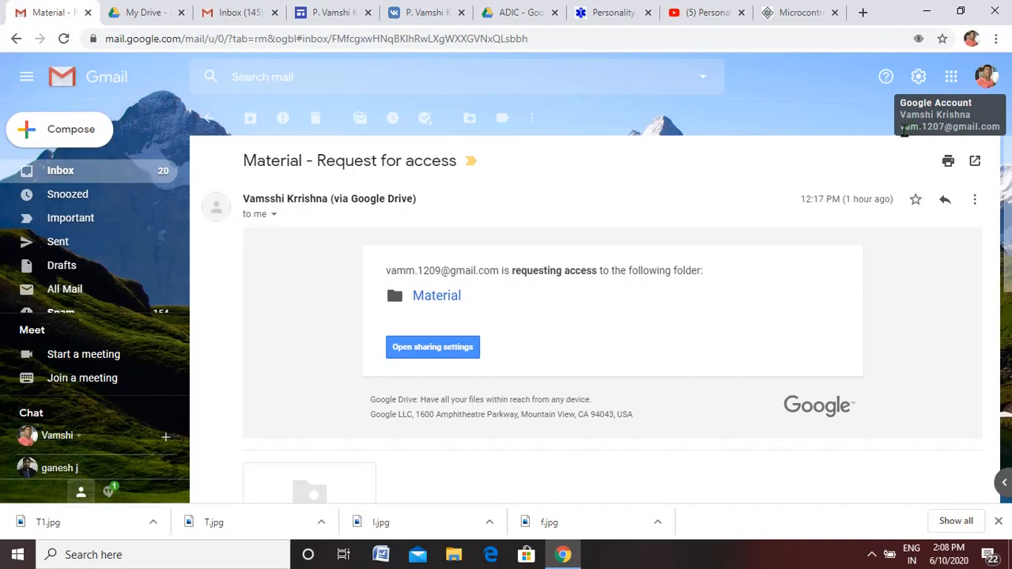
left_click_drag(901, 126, 929, 129)
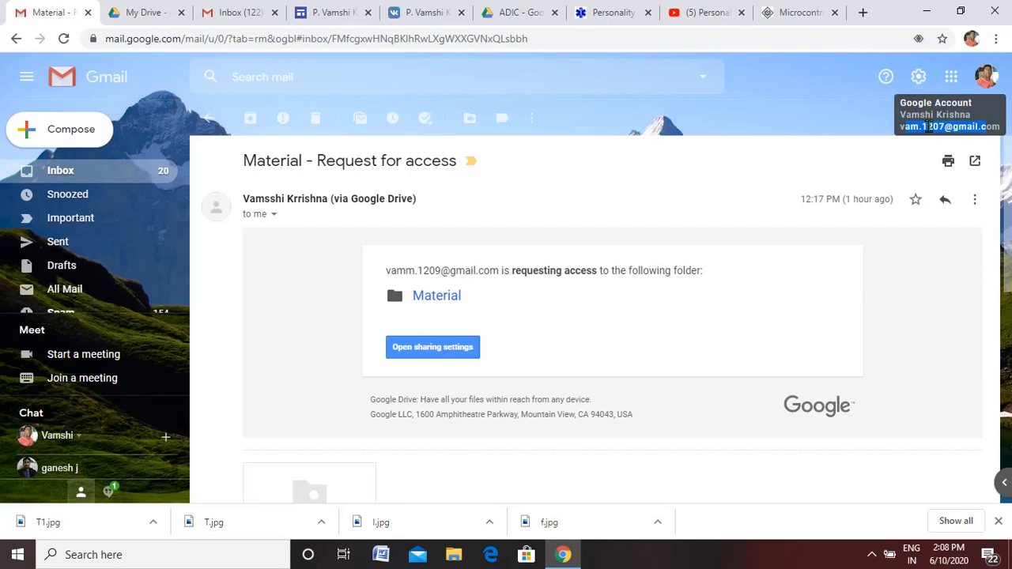
left_click(237, 13)
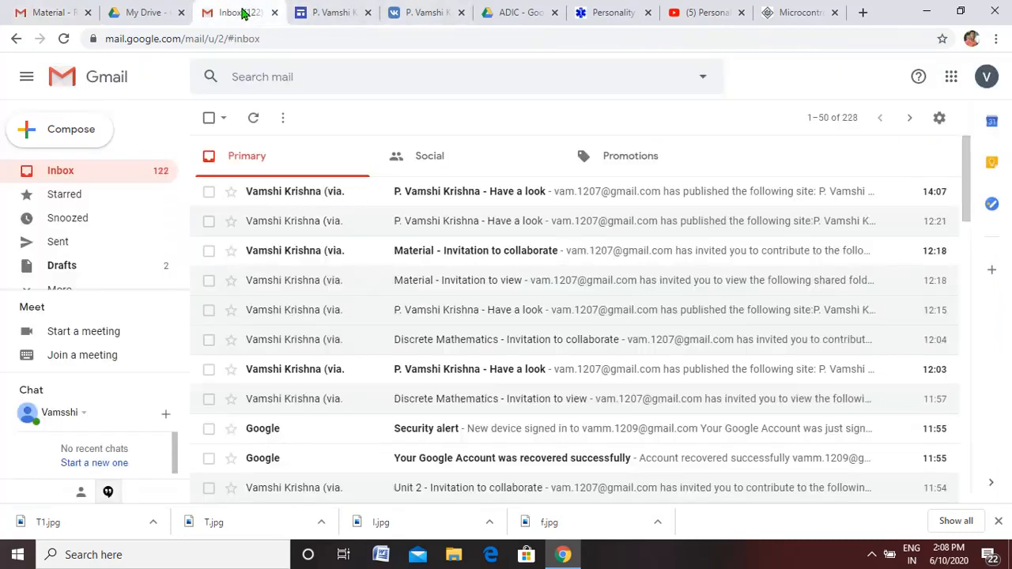
left_click(986, 79)
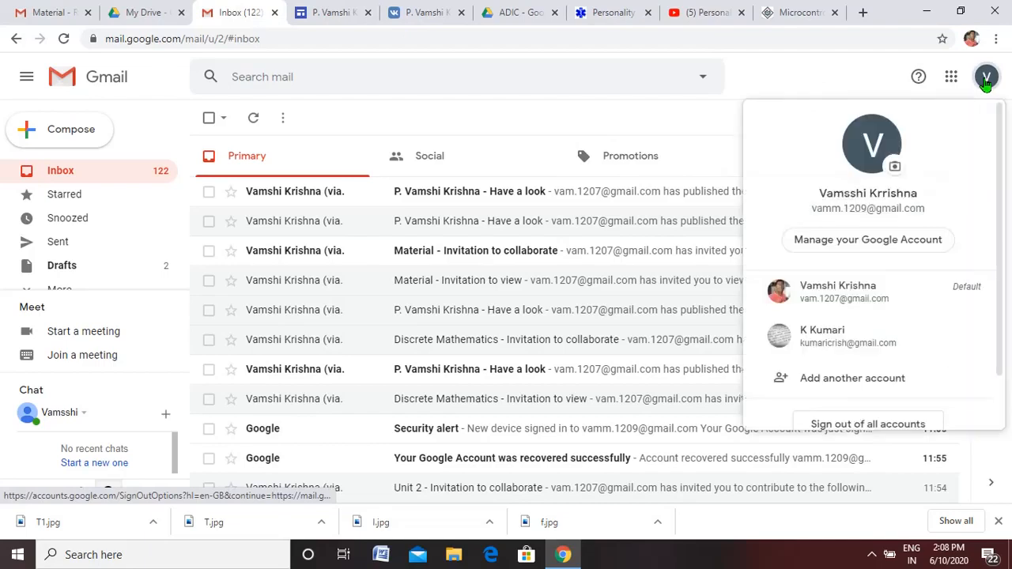
left_click_drag(814, 209, 873, 204)
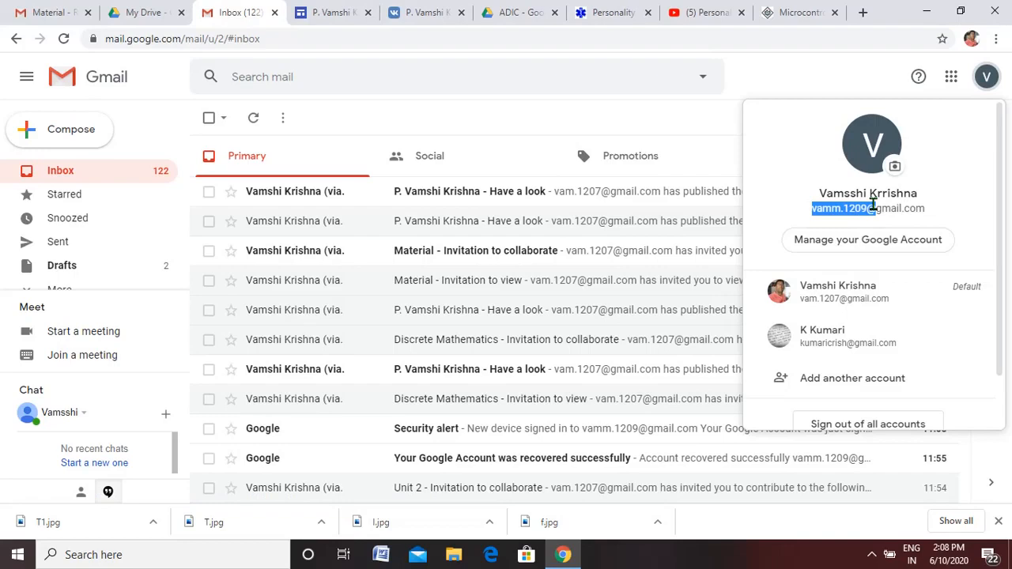
left_click(426, 82)
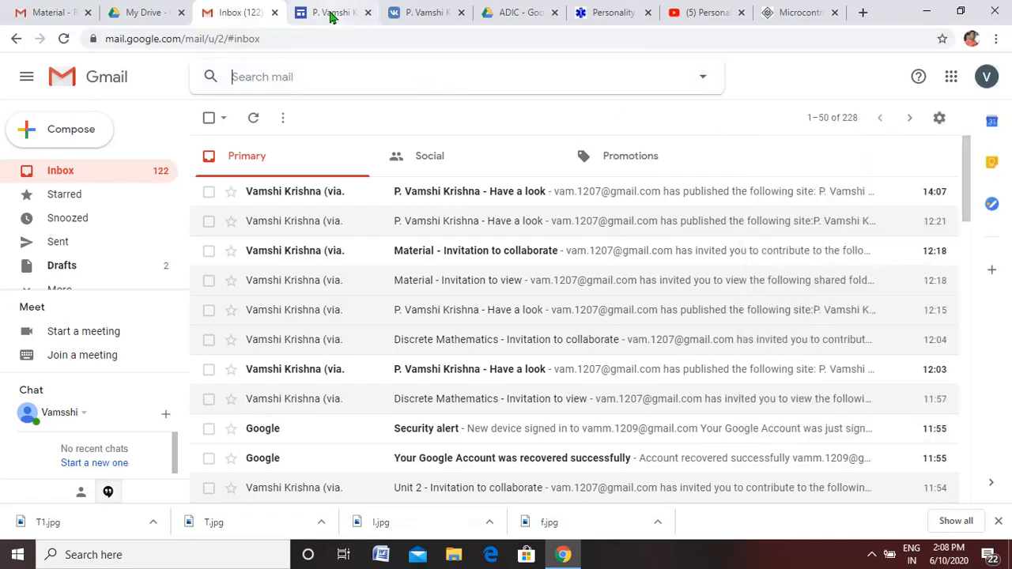
- Return to the site editor and look over the embedded video and Material folder on the Courses page
left_click(335, 12)
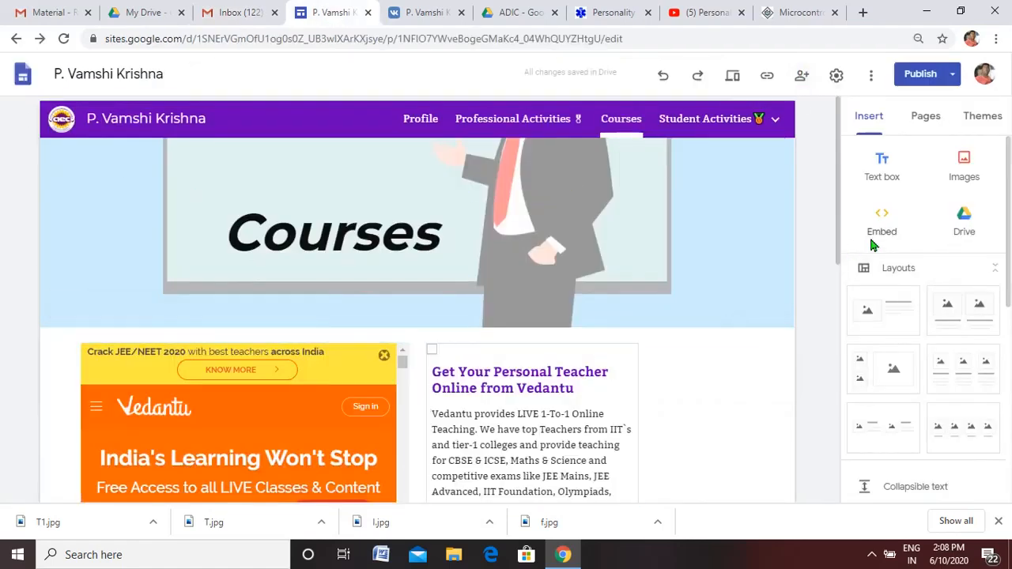
left_click_drag(840, 207, 835, 411)
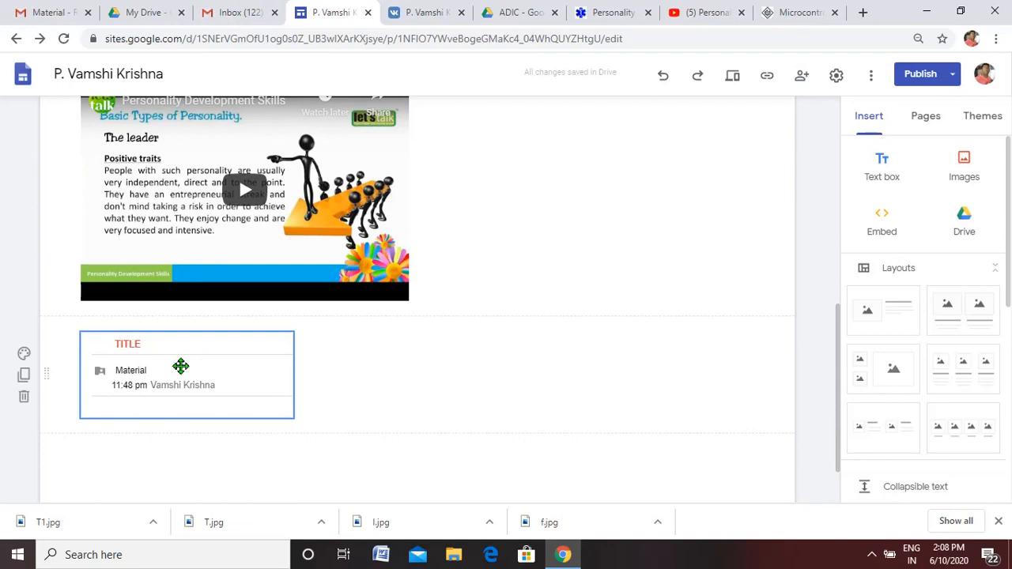
left_click(231, 16)
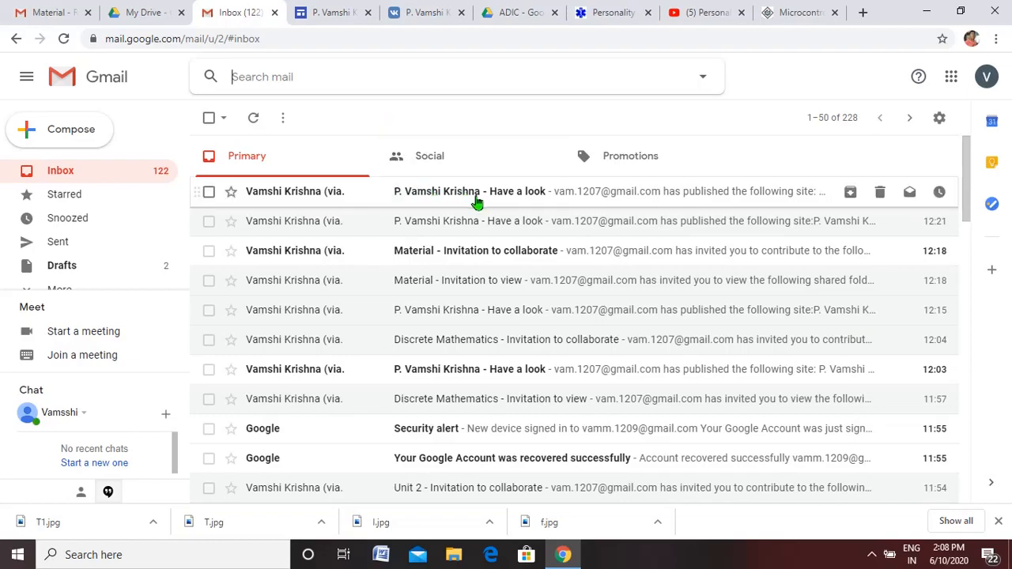
left_click(332, 13)
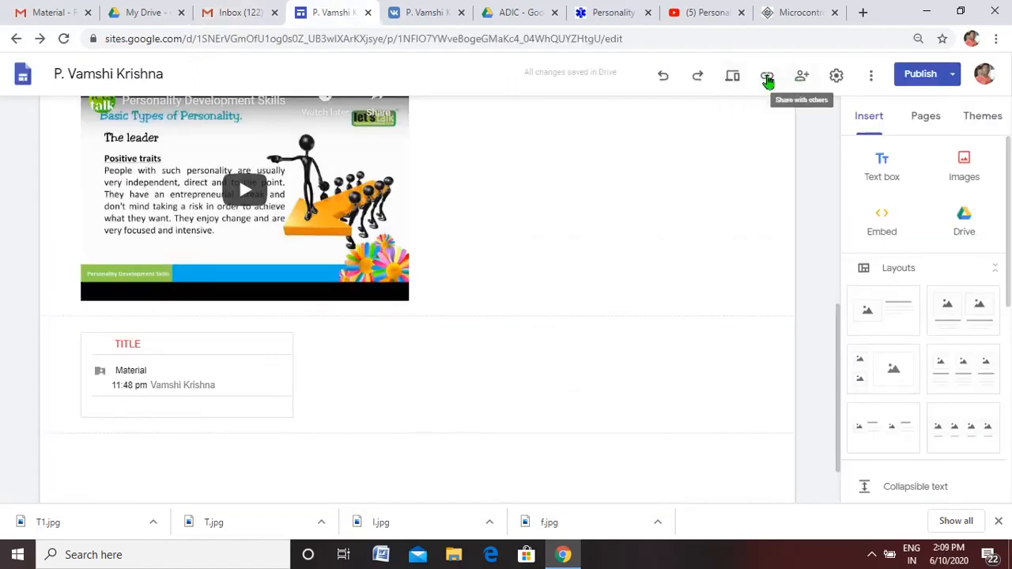
- Open the newest "Have a look" notification in the recipient's Gmail inbox and open the published site from it
left_click(237, 13)
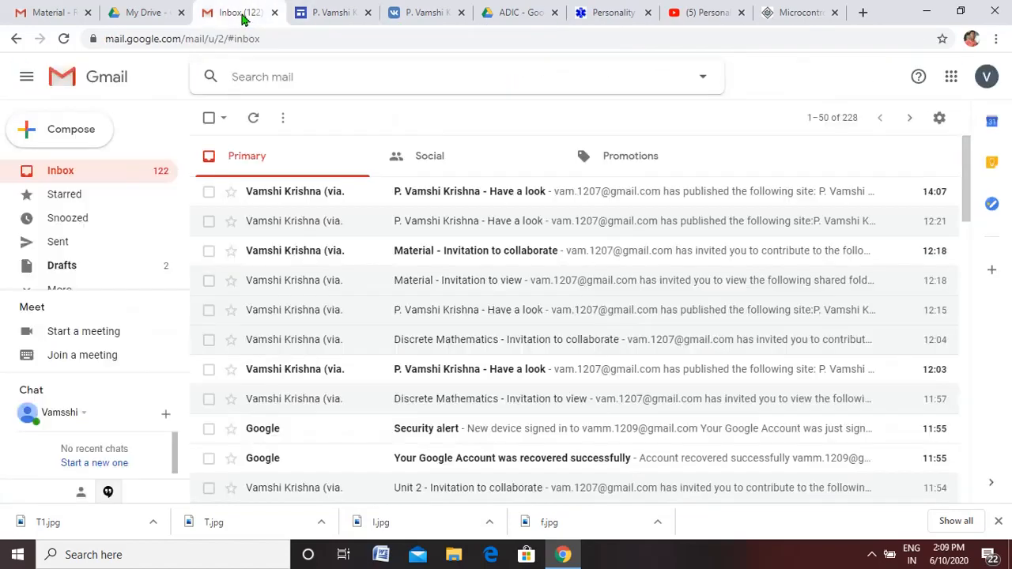
left_click(469, 195)
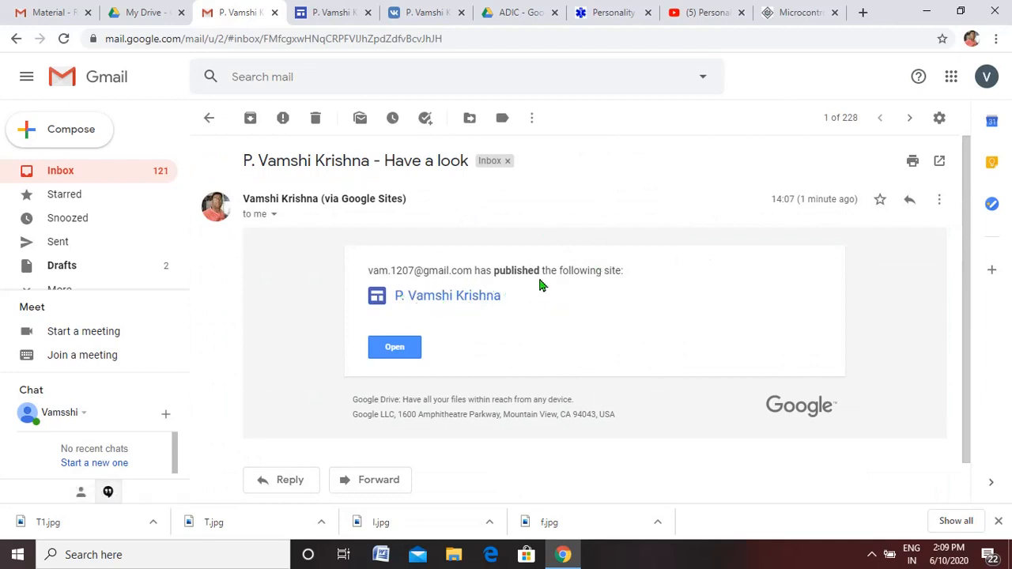
left_click_drag(498, 271, 602, 272)
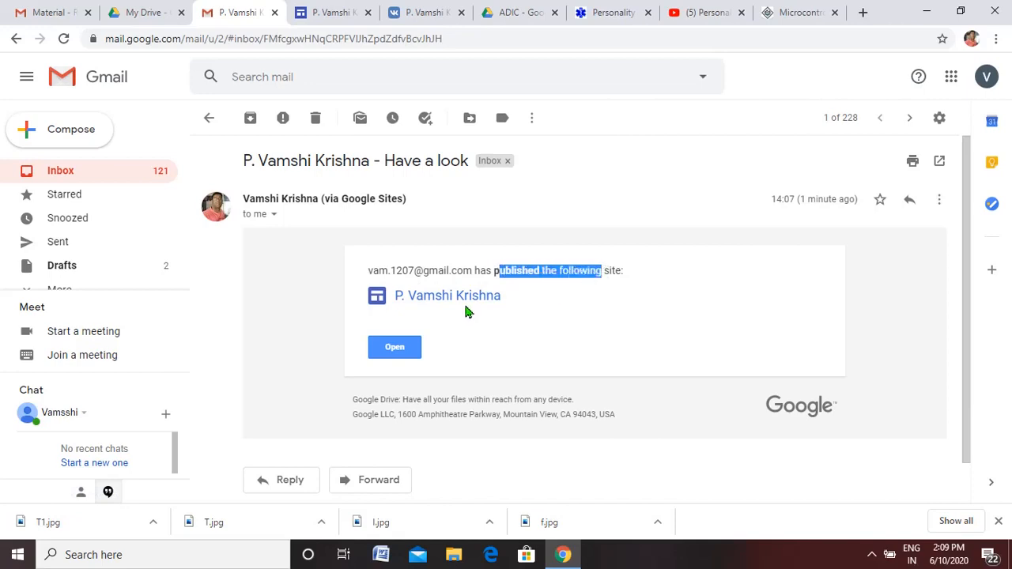
left_click(386, 354)
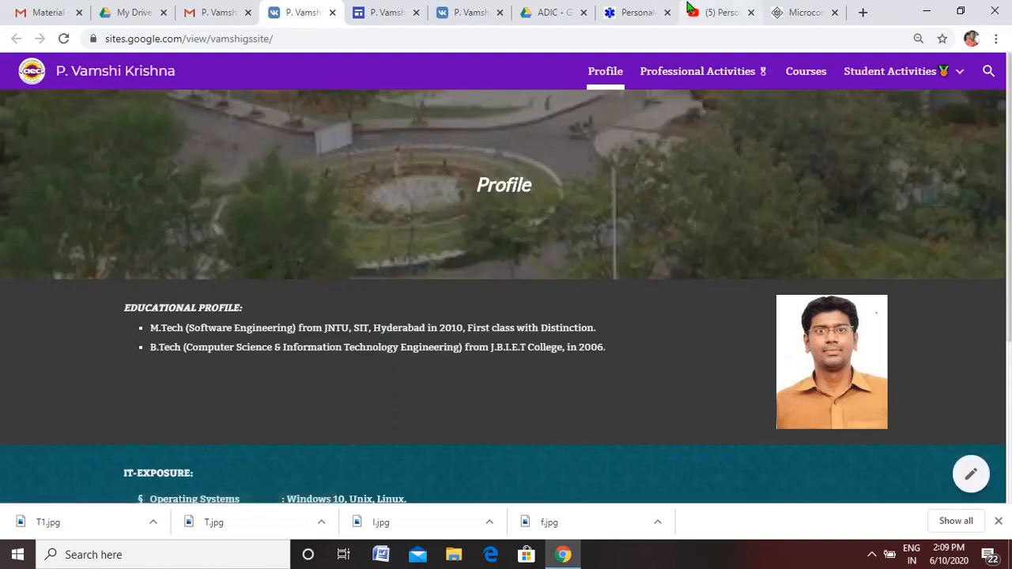
- Go to the Courses page of the published site and open the embedded Material folder in Drive
left_click(803, 76)
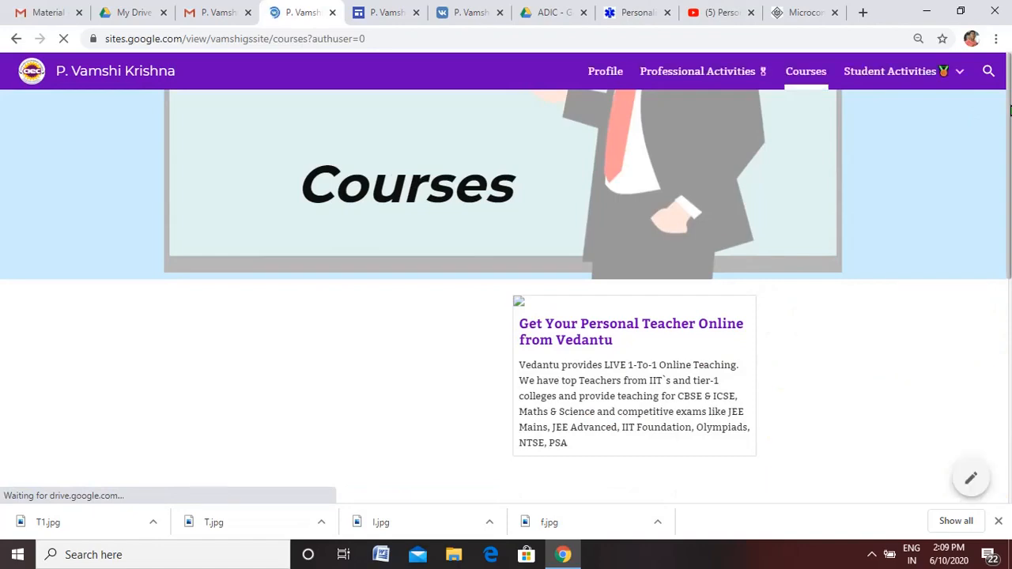
left_click_drag(1010, 110, 1010, 404)
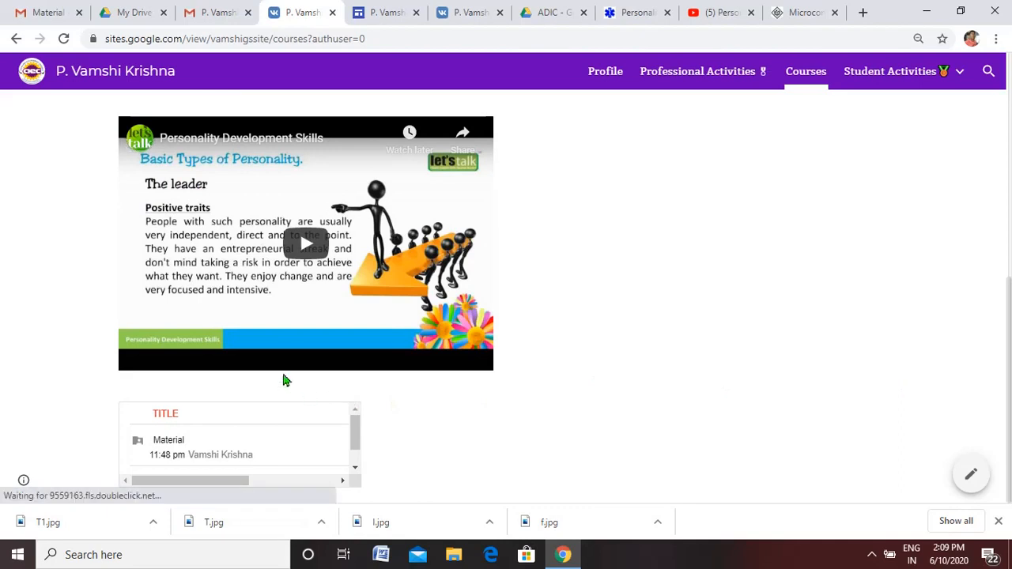
left_click(169, 447)
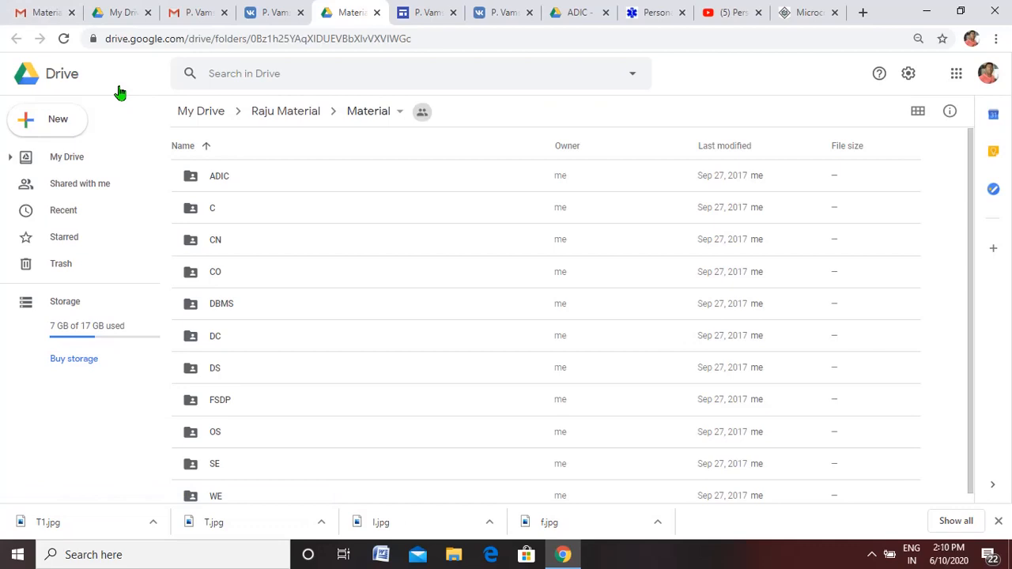
- Browse into the ADIC folder and open its unit 6 notes subfolder to check the shared files
left_click(231, 175)
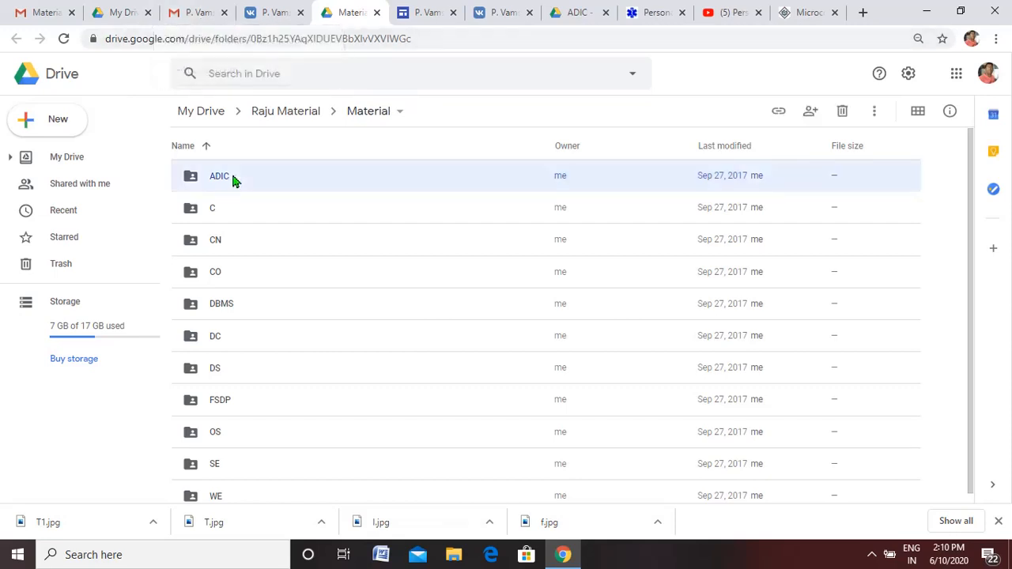
double_click(231, 175)
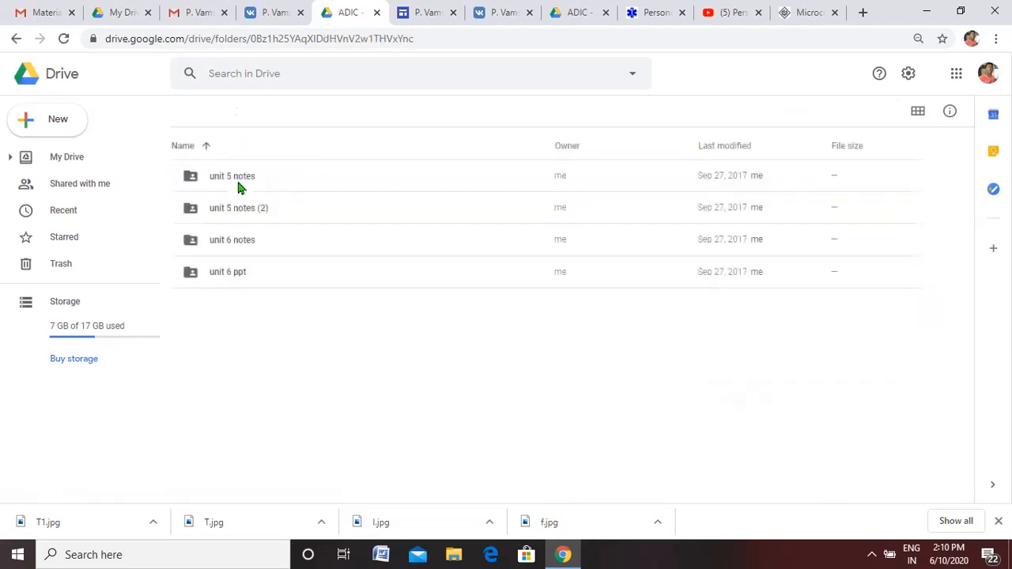
double_click(244, 253)
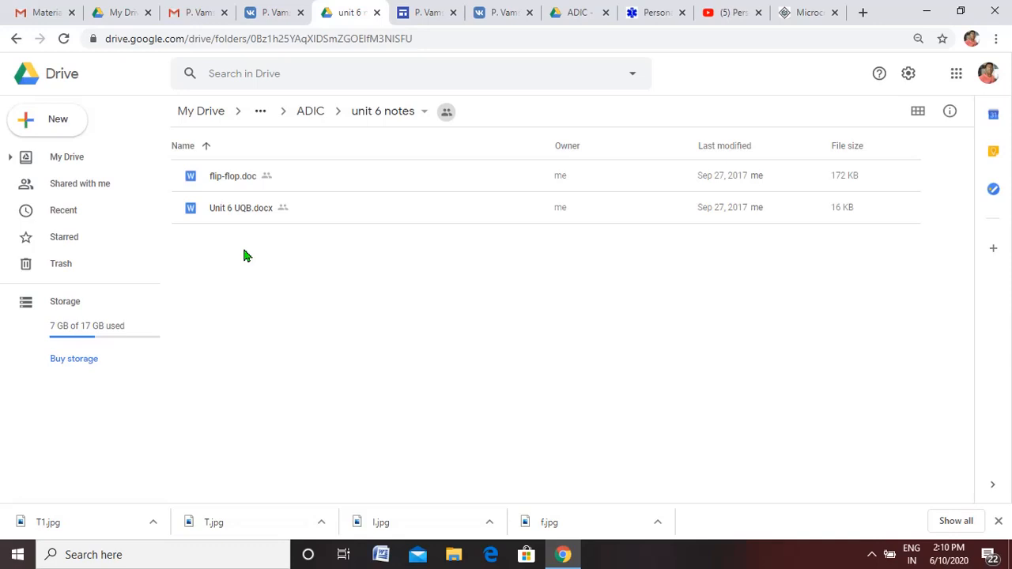
- Compare the Courses page in the site editor with the published version, and close the unit 6 notes Drive folder
left_click(426, 13)
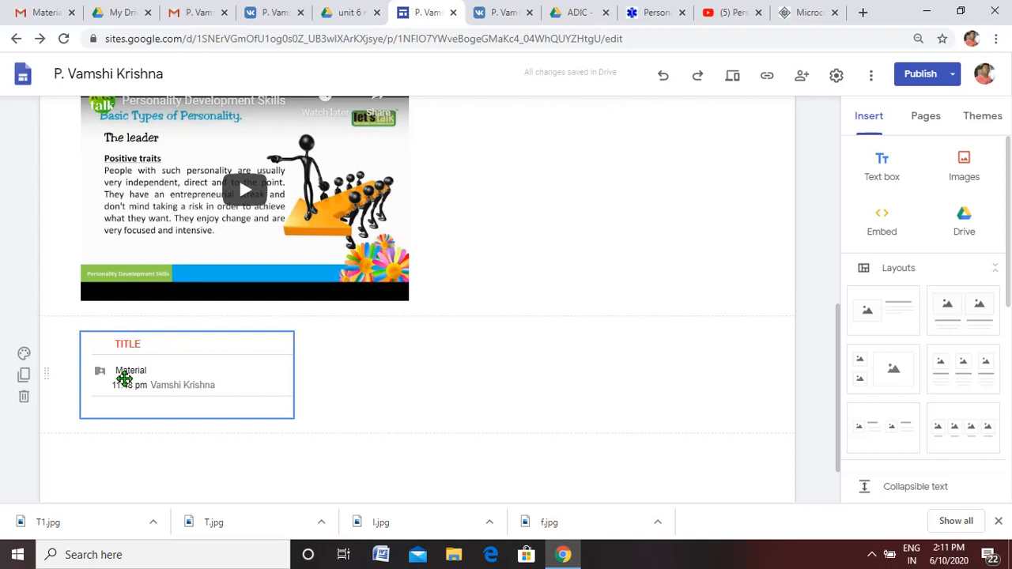
left_click(275, 13)
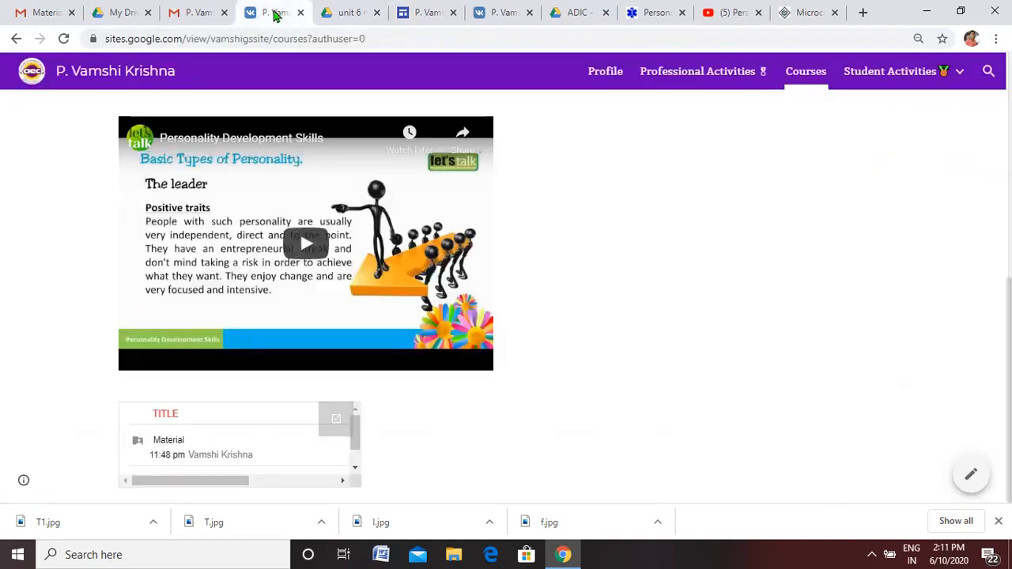
left_click(357, 16)
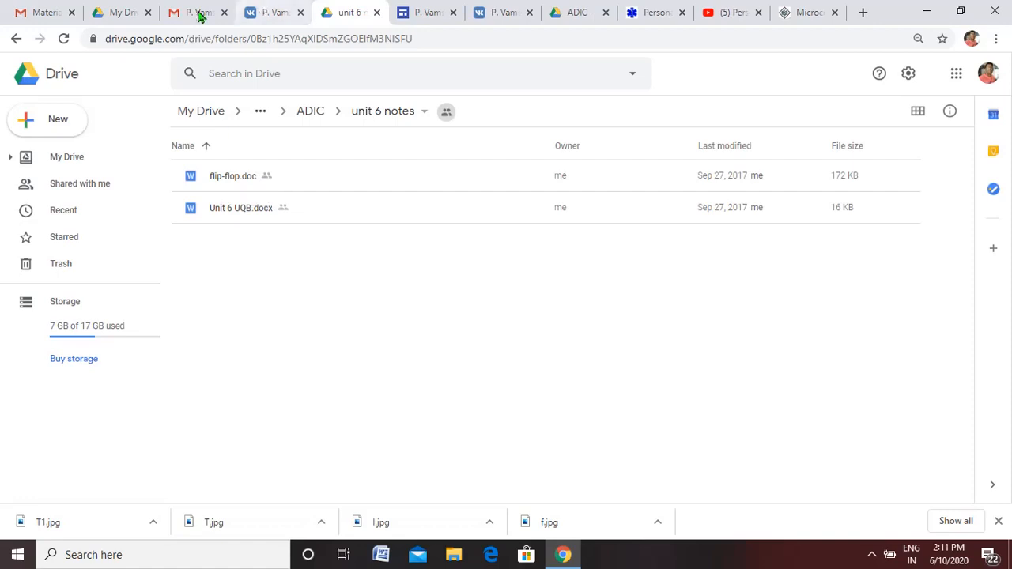
left_click(378, 14)
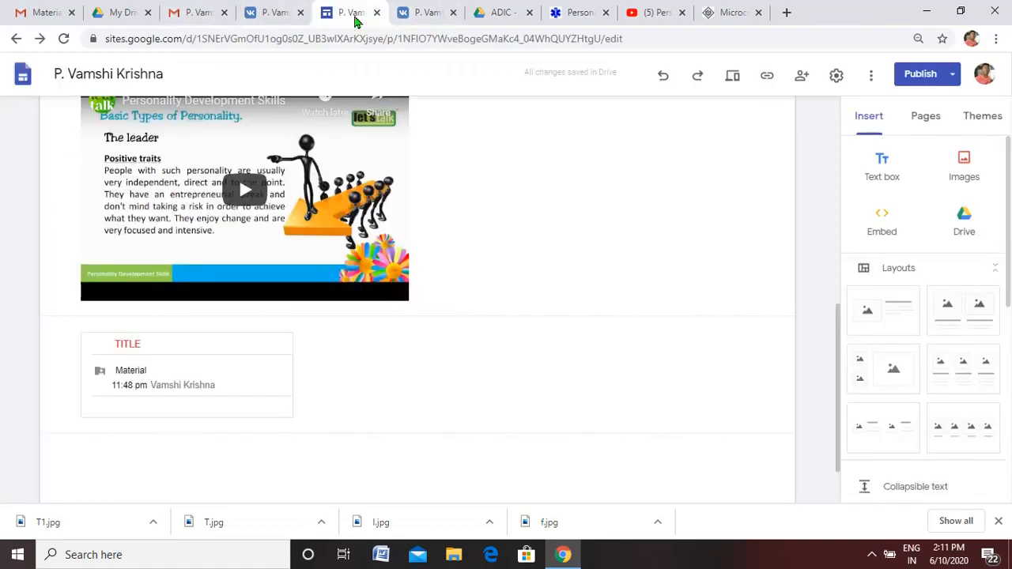